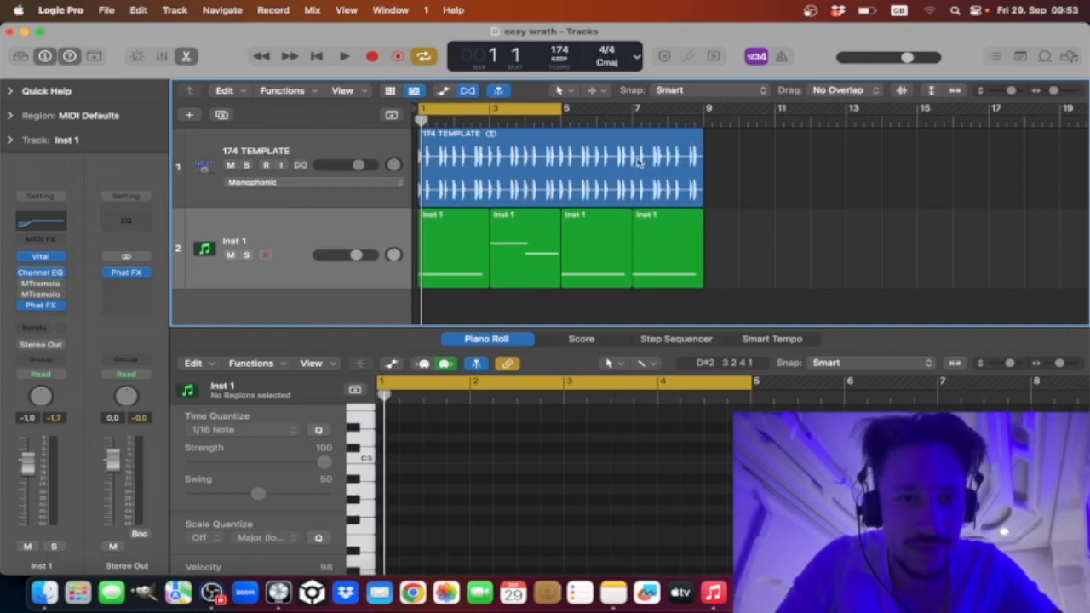
Step: Select the 174 TEMPLATE region, play the loop briefly, and close the editor area below the tracks
click(636, 207)
key(space)
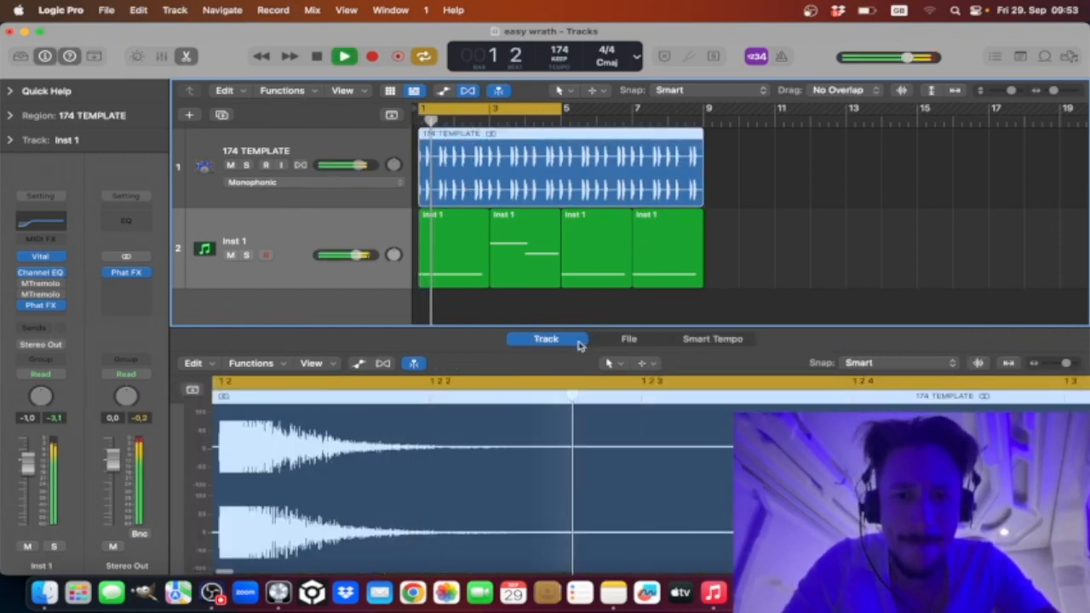
click(579, 341)
key(space)
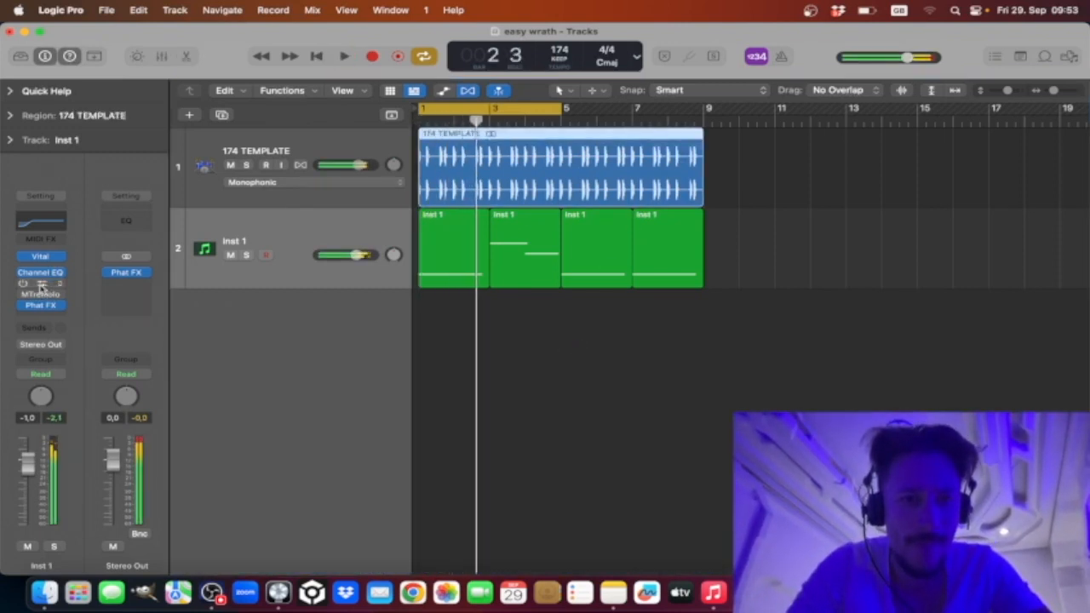
Step: Enable the first MTremolo on the Inst 1 channel and play the loop through it
click(40, 293)
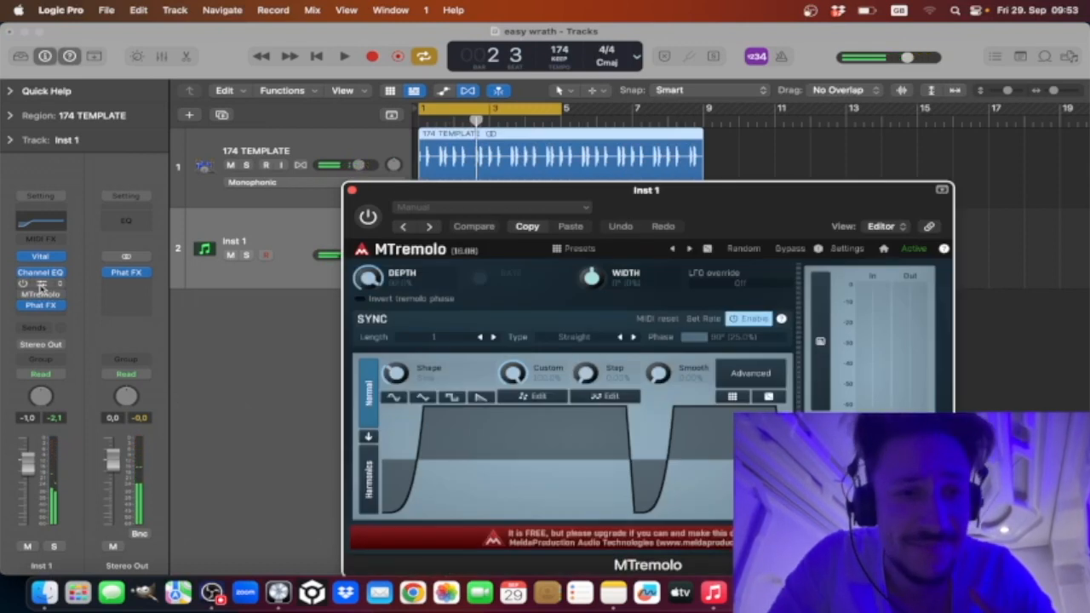
click(23, 286)
drag(23, 286, 34, 283)
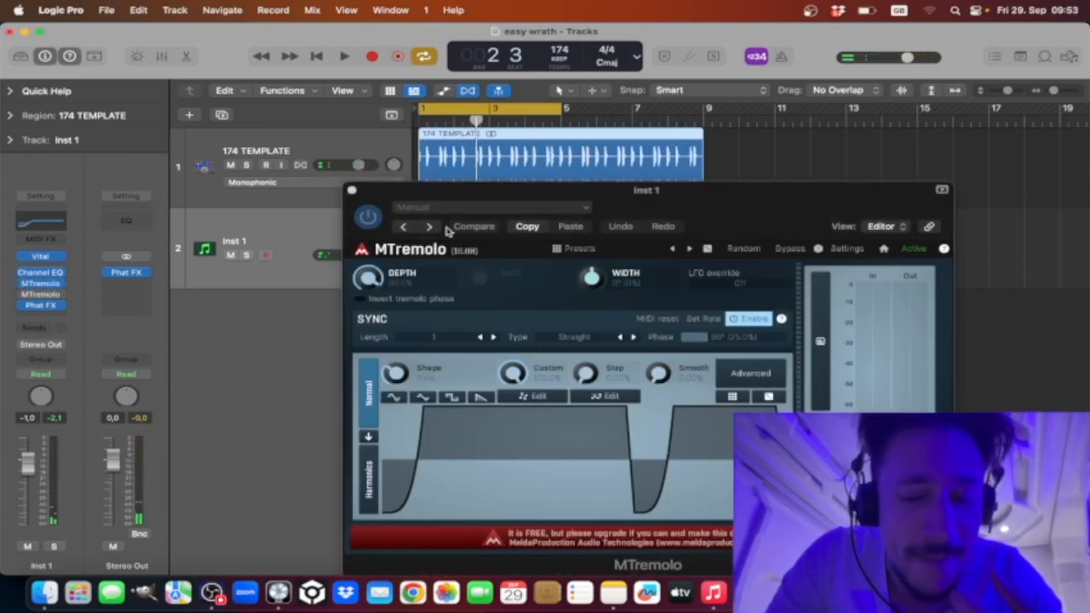
drag(581, 192, 472, 147)
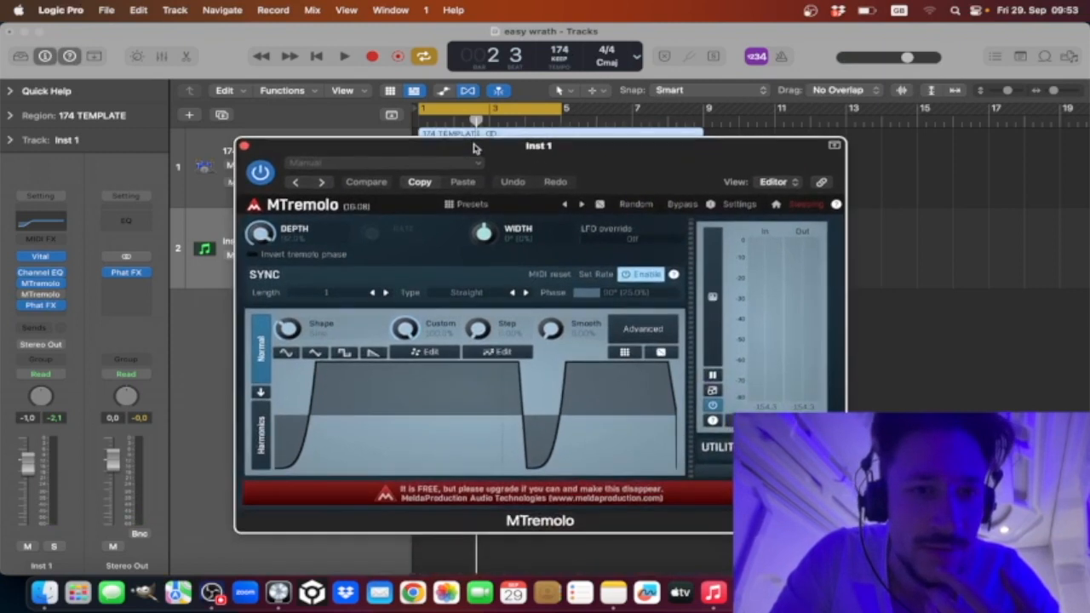
key(space)
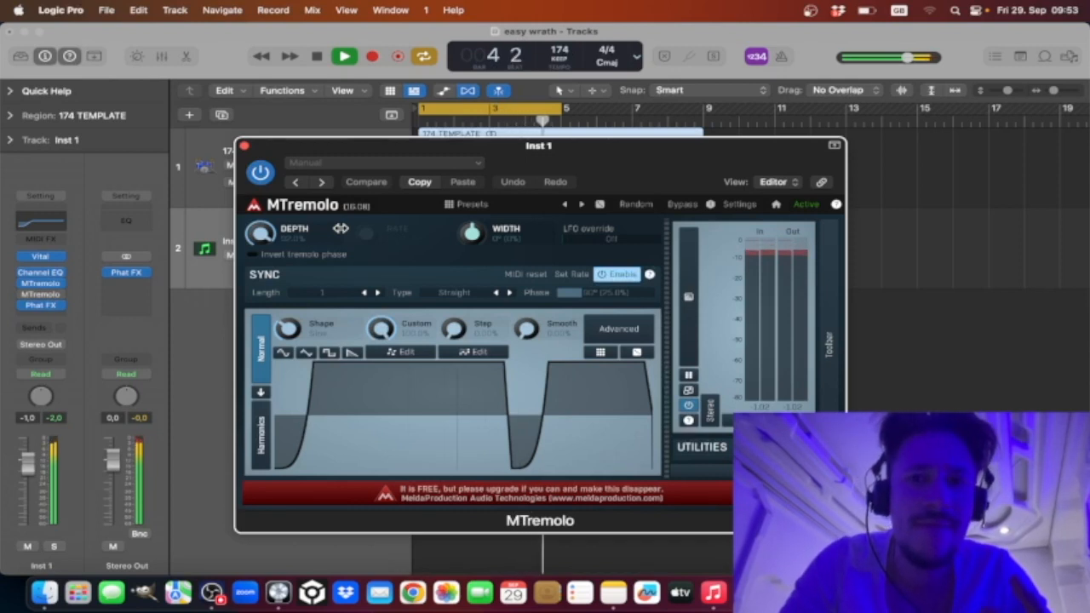
key(space)
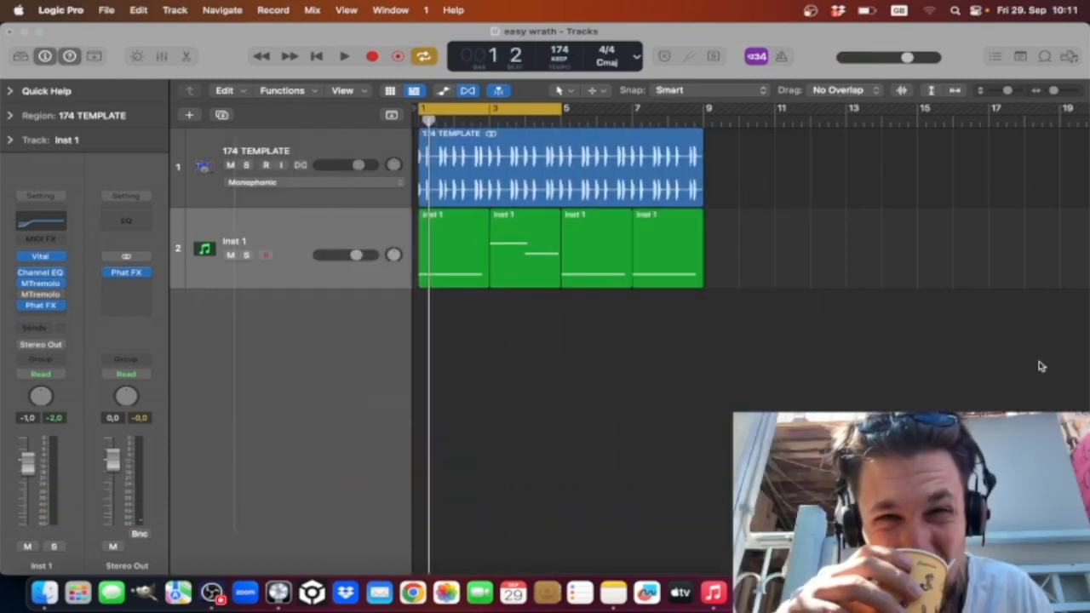
Step: Review the MTremolo and Vital plug-in settings on the Inst 1 channel
click(1039, 366)
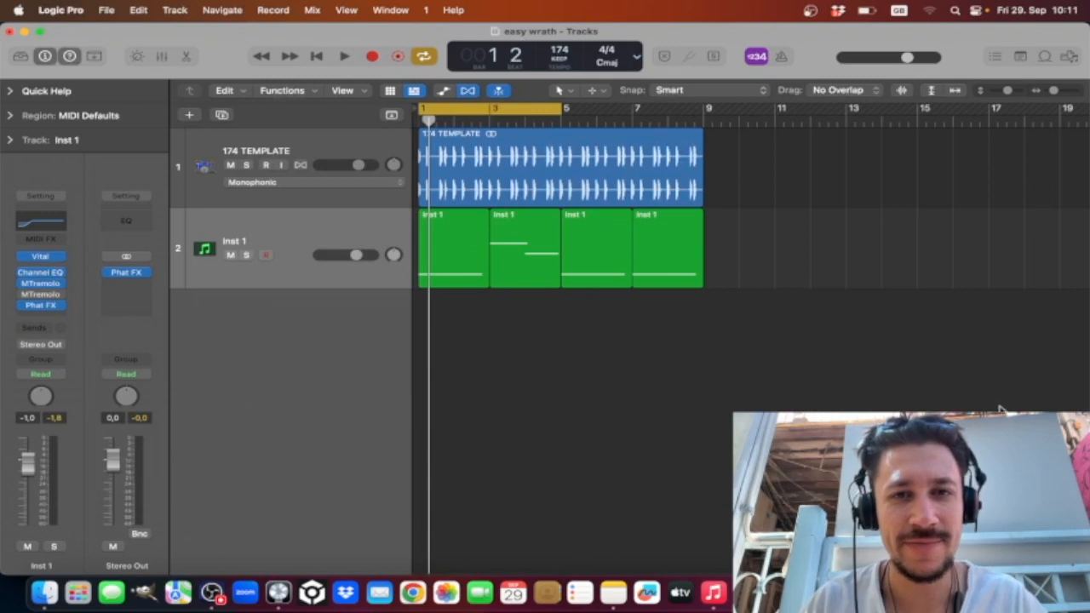
key(space)
click(41, 286)
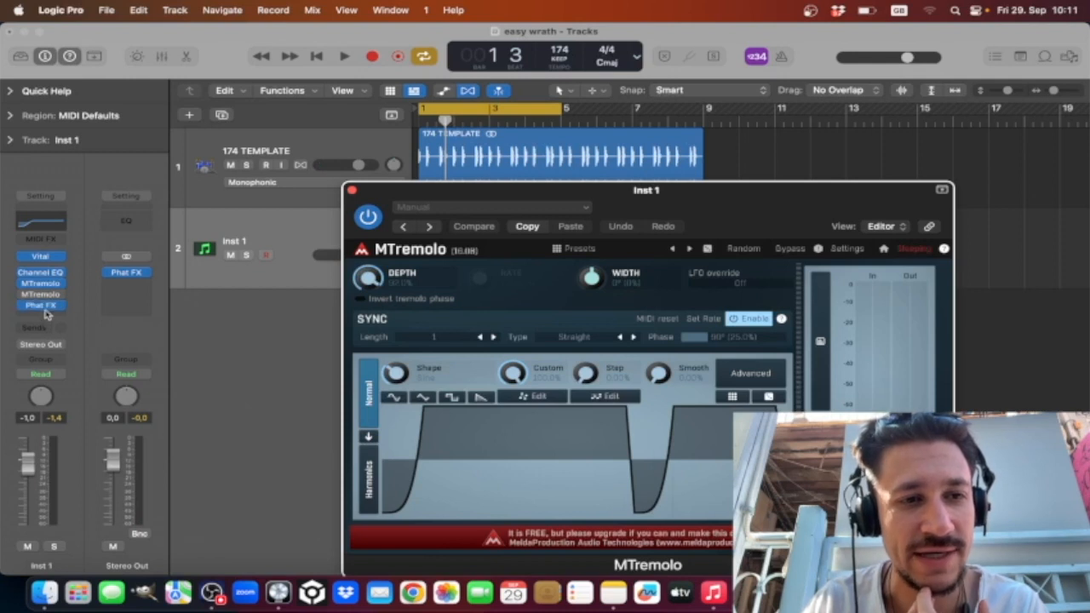
scroll(47, 312, down, 1)
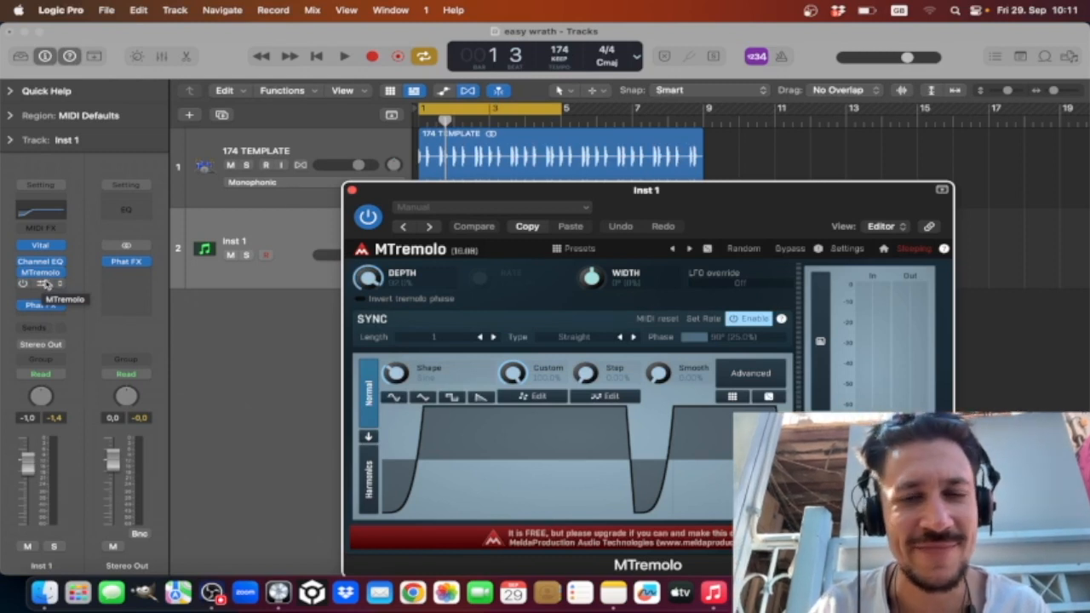
click(49, 246)
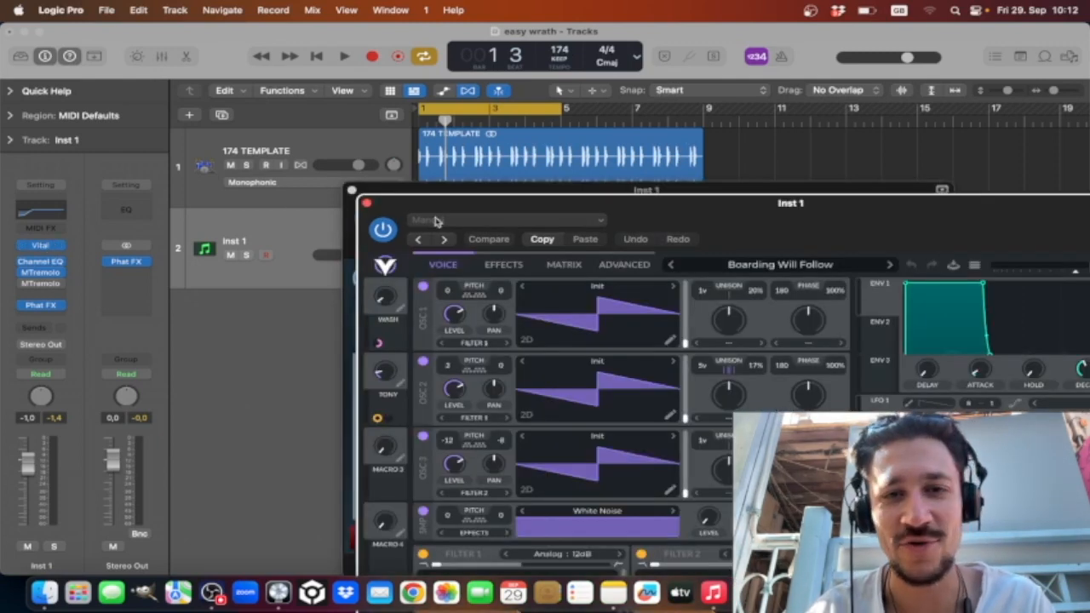
drag(441, 216, 176, 75)
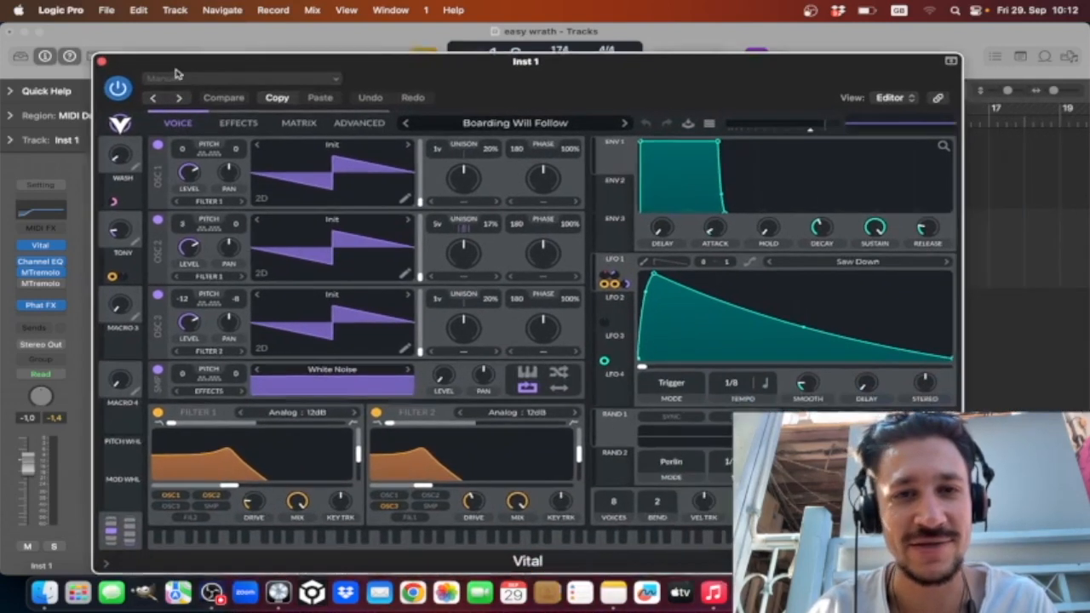
click(102, 62)
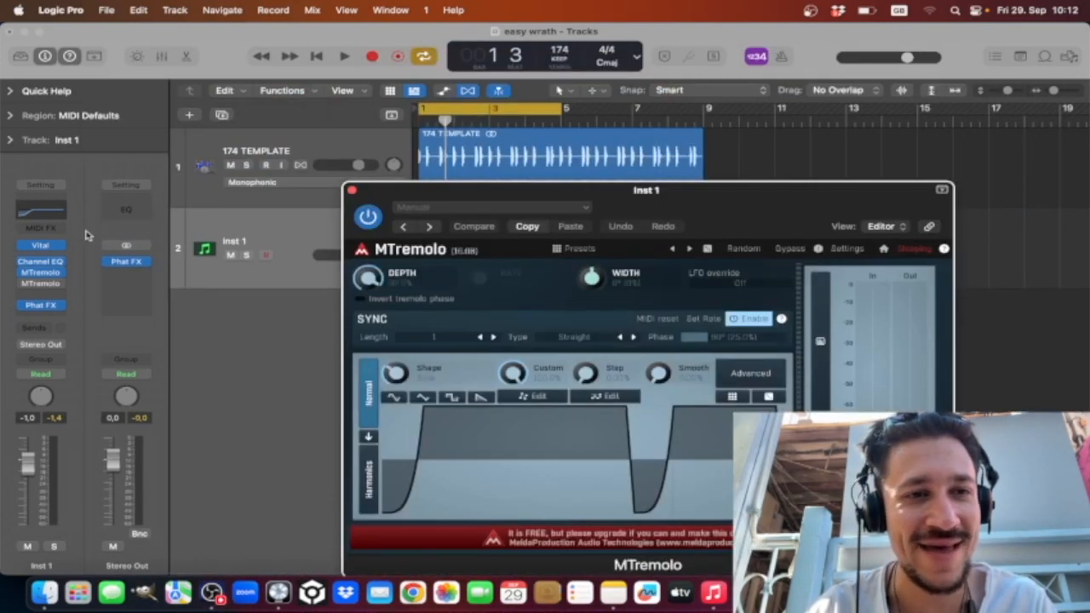
click(42, 246)
drag(434, 77, 380, 34)
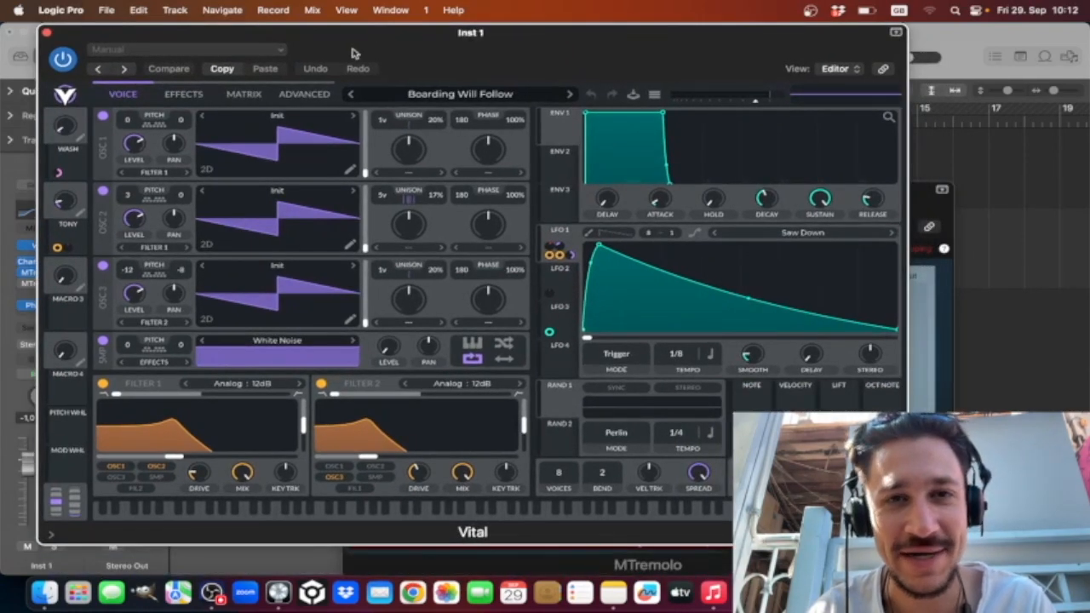
click(46, 34)
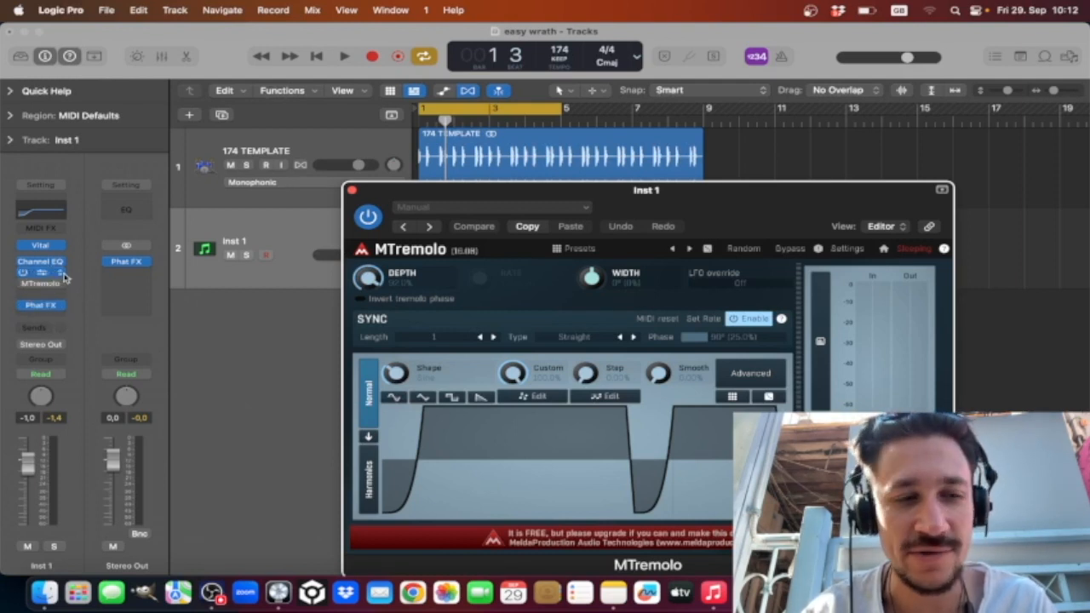
Step: Insert a stereo SPAN after Phat FX on the Inst 1 channel, play the loop briefly, and close the analyzer
click(44, 313)
mouse_move(81, 390)
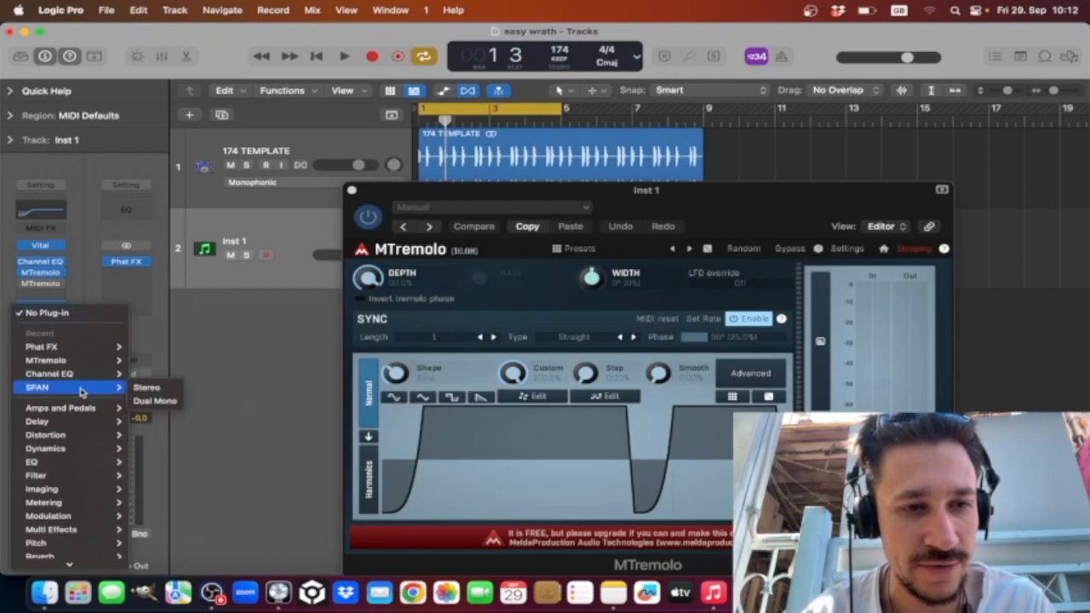
click(150, 387)
drag(464, 211, 284, 87)
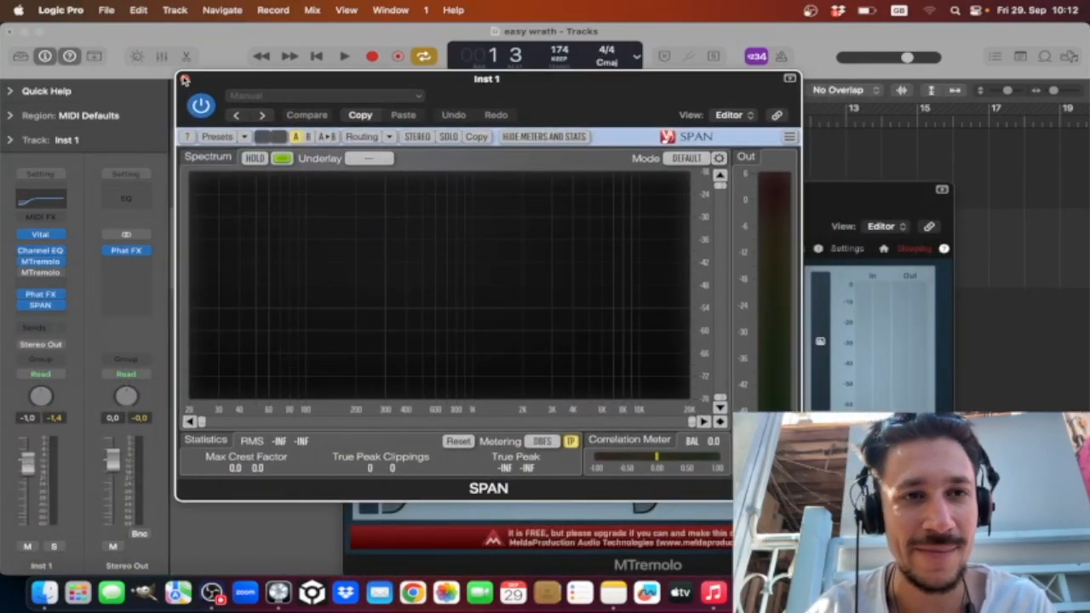
key(space)
key(space)
click(184, 79)
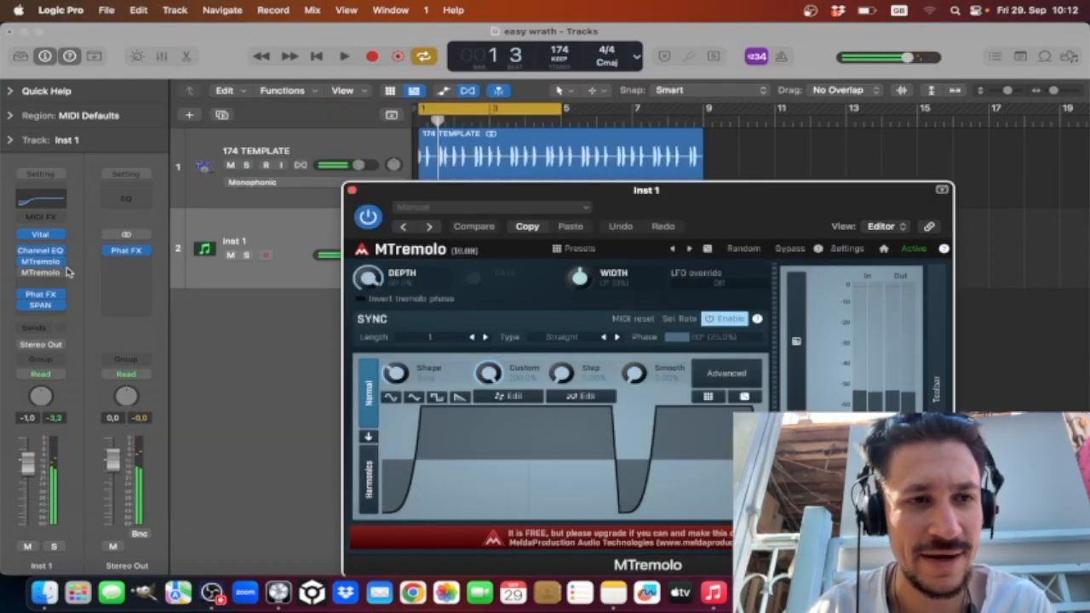
Step: Browse the MeldaProduction plug-ins available for the empty insert slot on Inst 1, and view the first MTremolo again
click(53, 271)
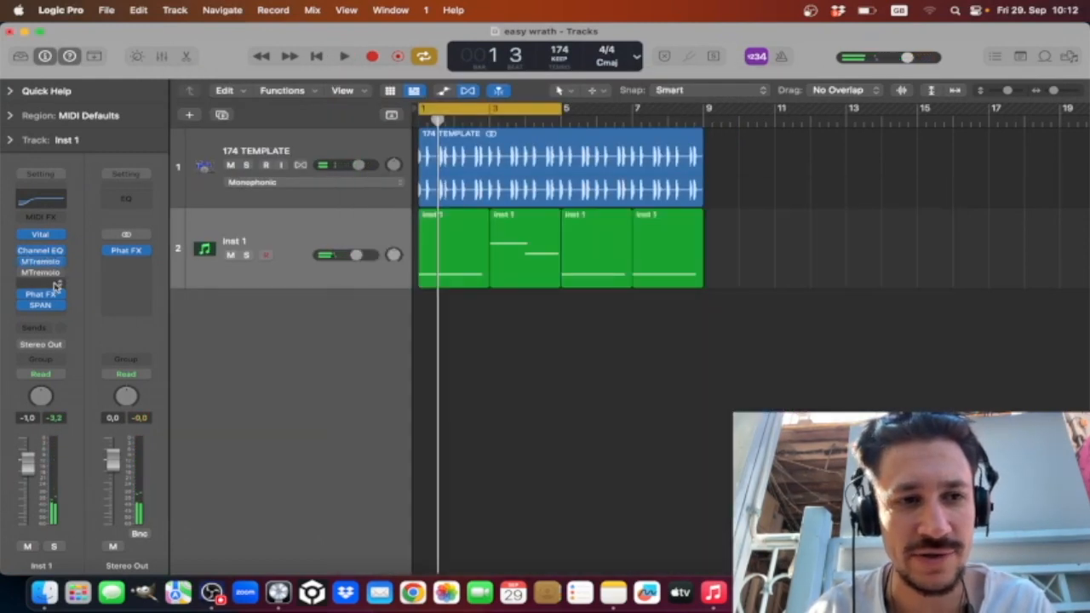
click(55, 286)
mouse_move(98, 560)
mouse_move(170, 546)
mouse_move(257, 536)
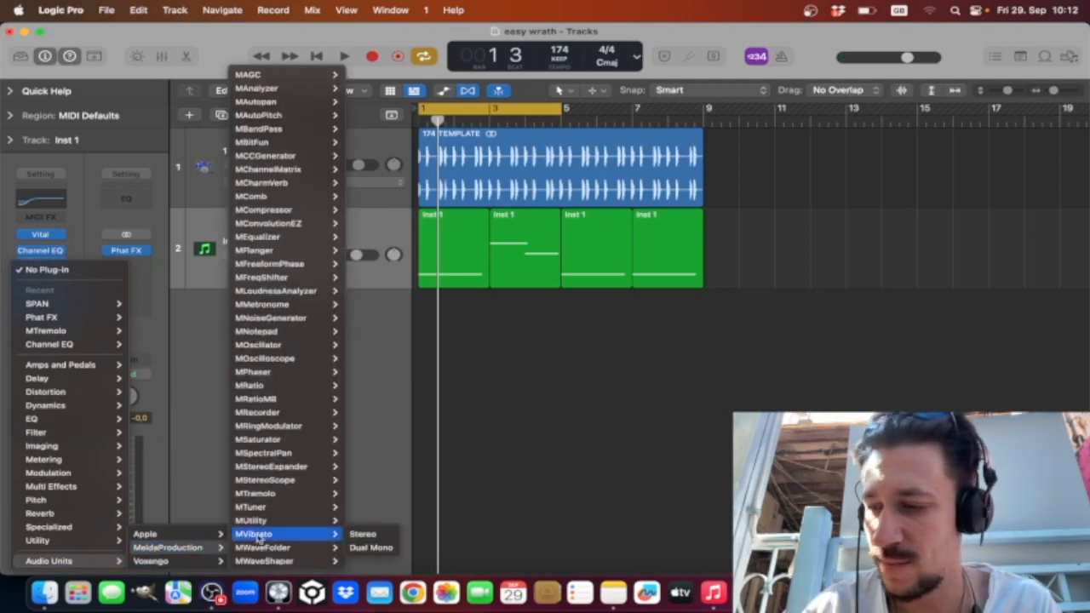
mouse_move(236, 370)
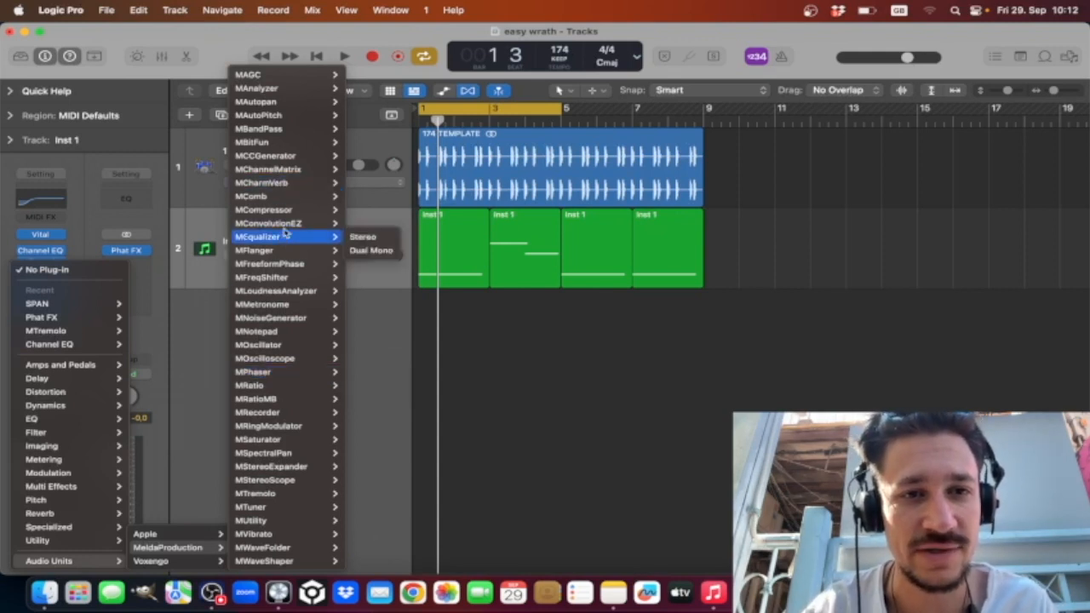
mouse_move(285, 227)
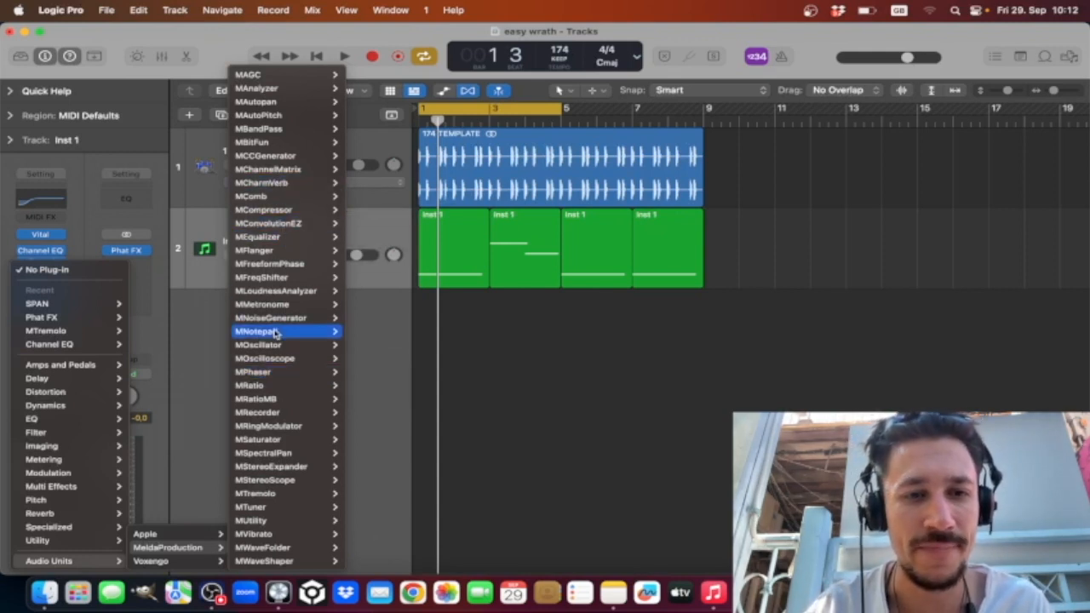
mouse_move(281, 441)
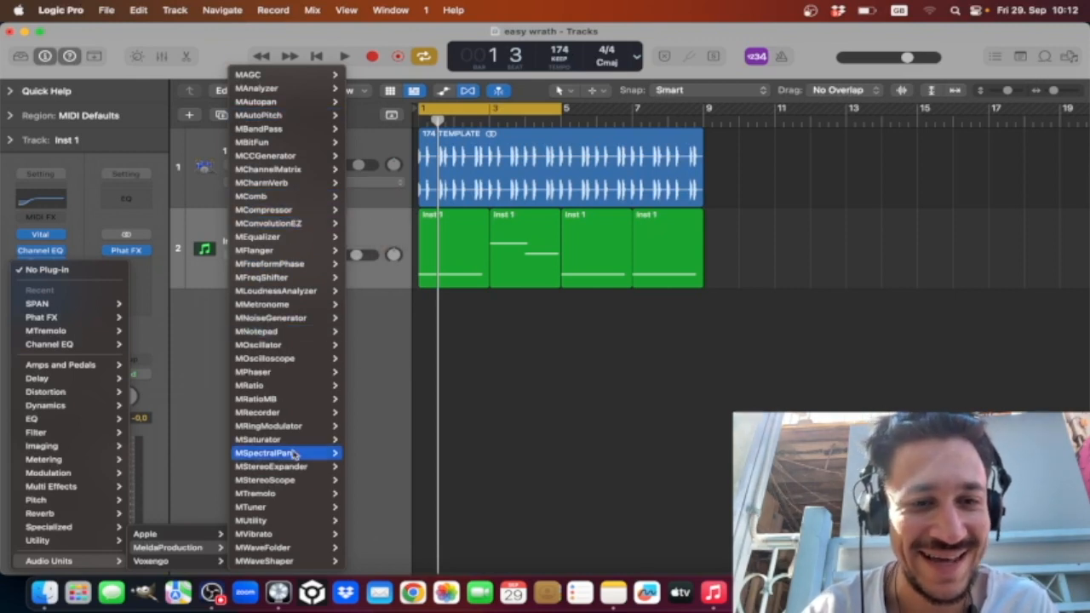
click(296, 492)
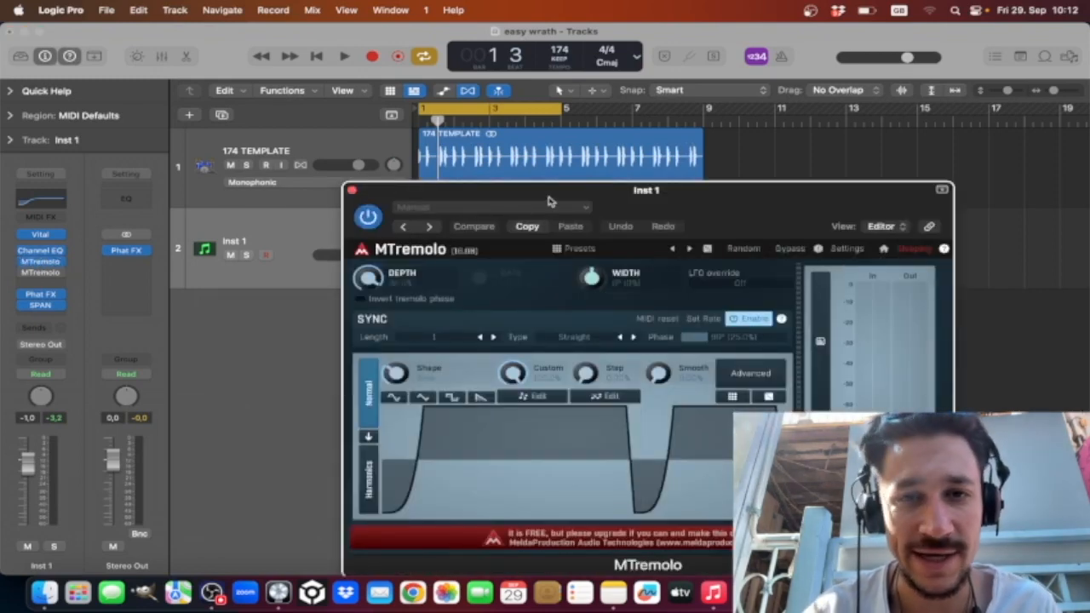
drag(549, 201, 442, 100)
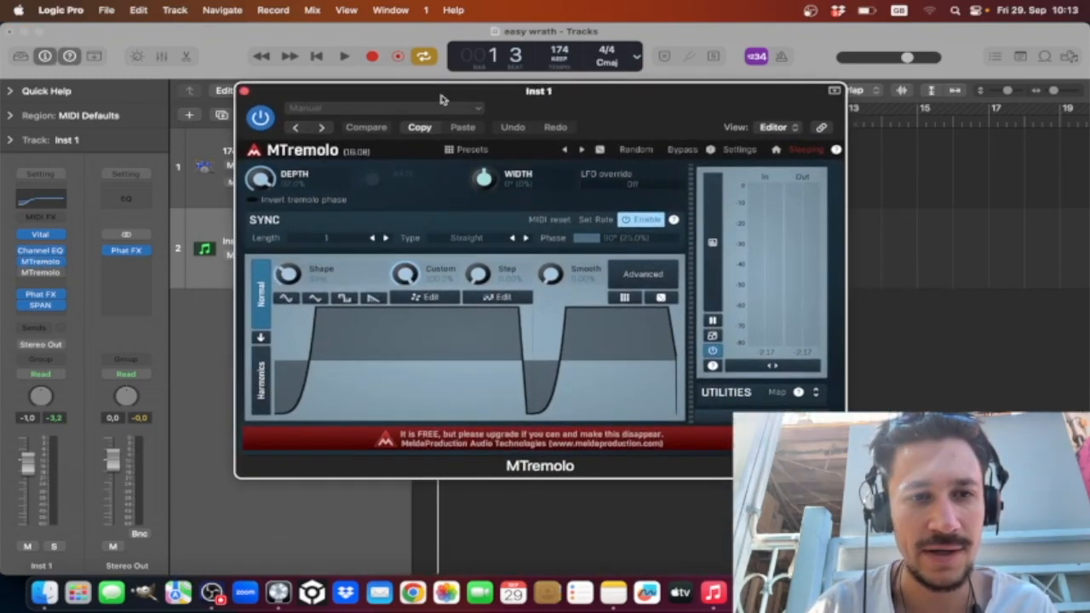
Step: Insert a new stereo MTremolo in the empty slot before Phat FX and set its depth to 100%
click(43, 284)
mouse_move(85, 351)
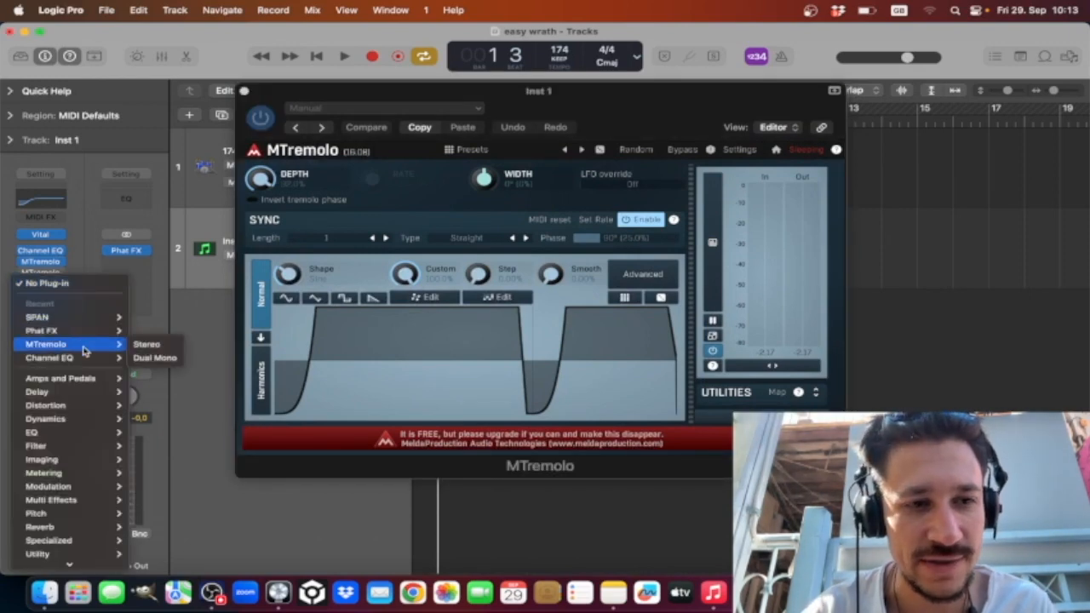
click(146, 344)
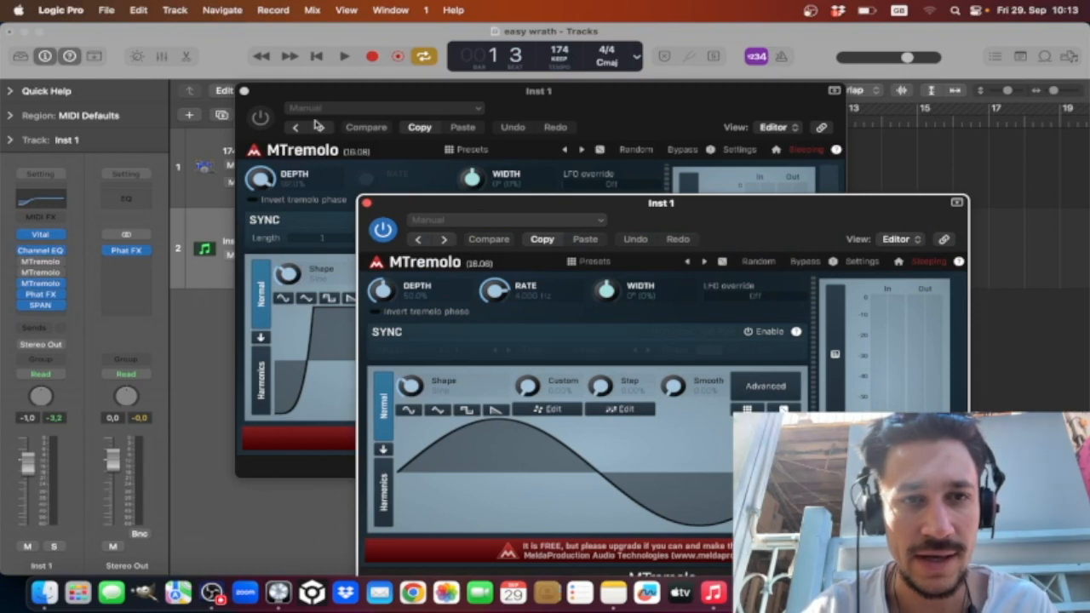
click(244, 90)
drag(515, 202, 292, 96)
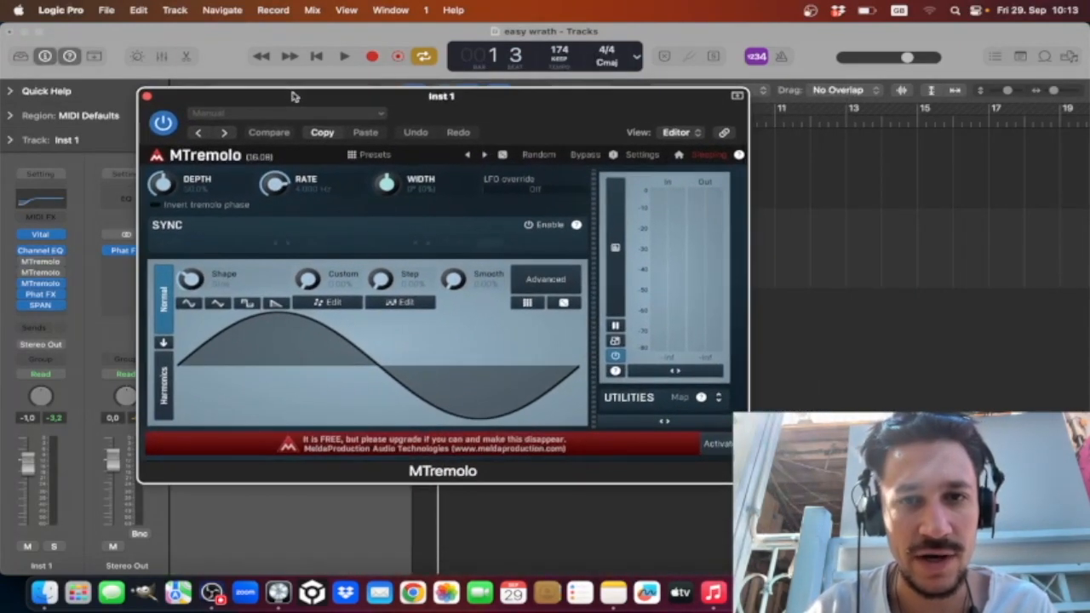
drag(163, 182, 163, 176)
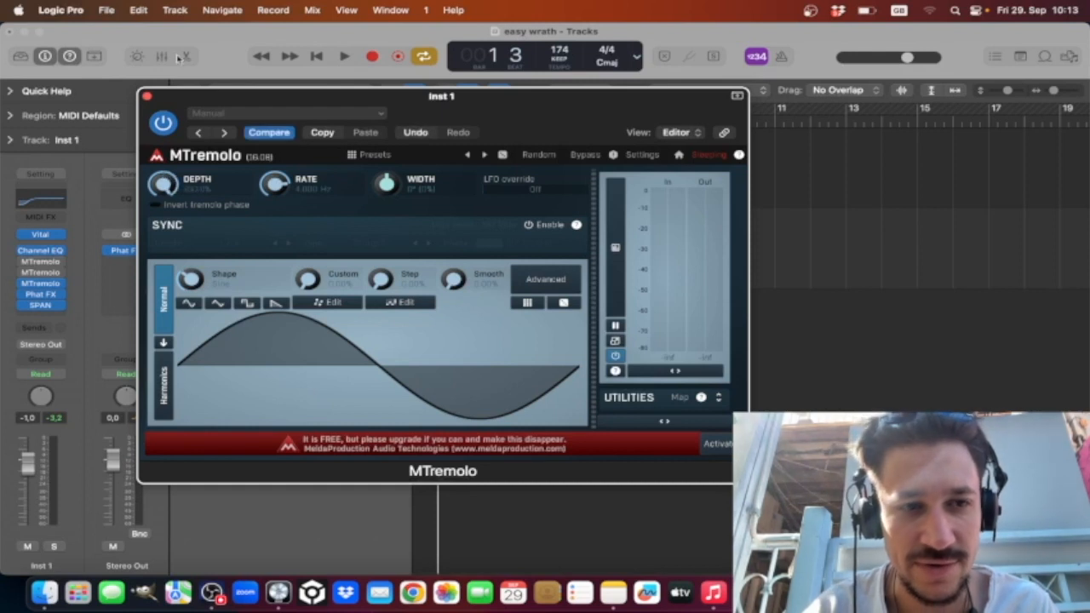
Step: Solo the Inst 1 channel and play it briefly through the new MTremolo
click(53, 546)
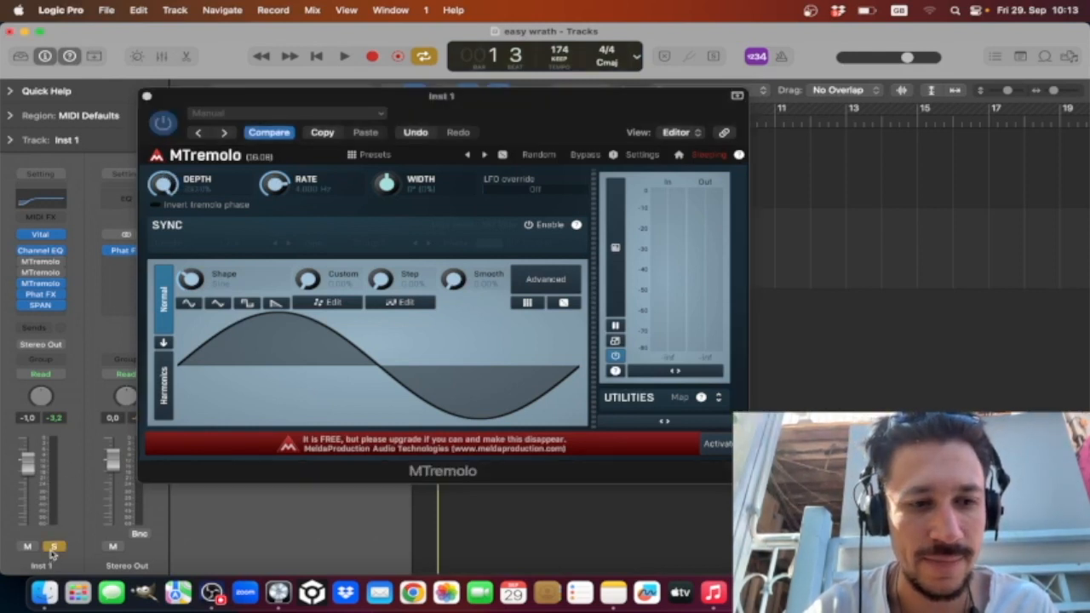
key(space)
key(space)
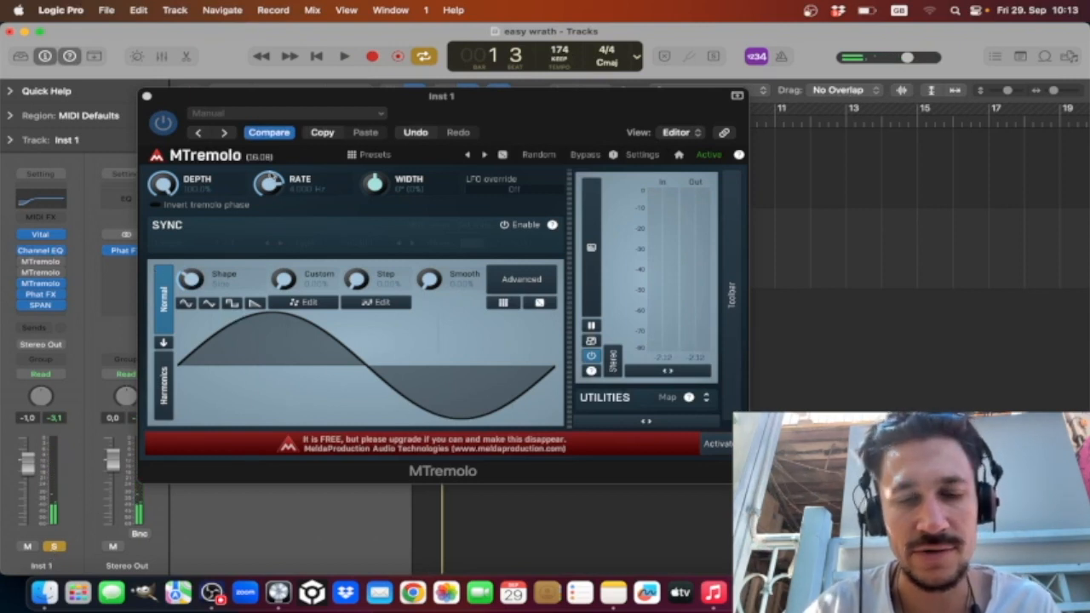
Step: Enable tempo sync on the new MTremolo and open its custom signal shape for editing
drag(381, 107, 407, 88)
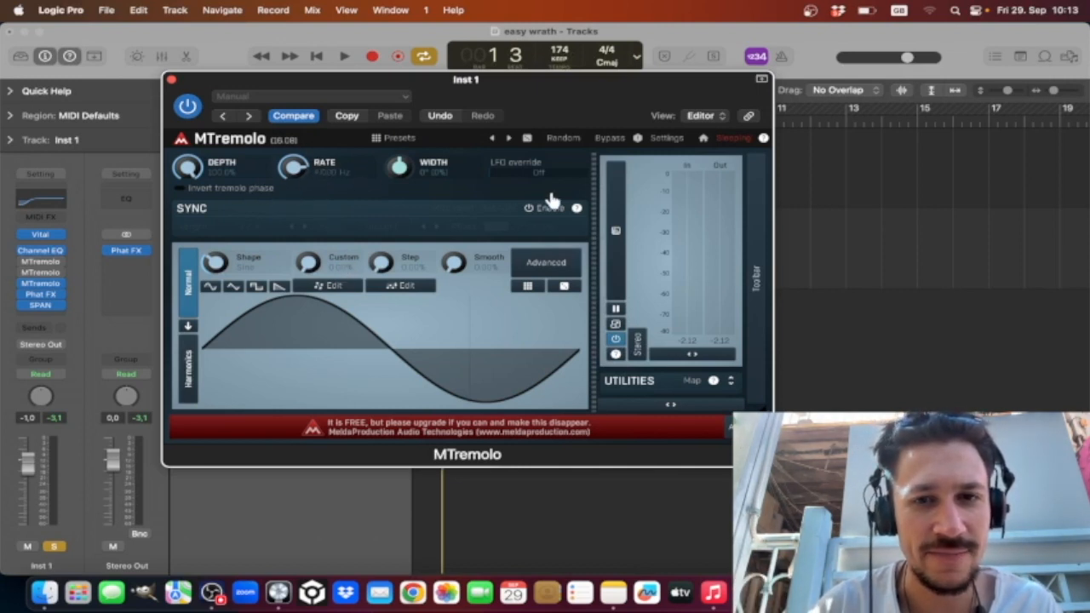
click(553, 209)
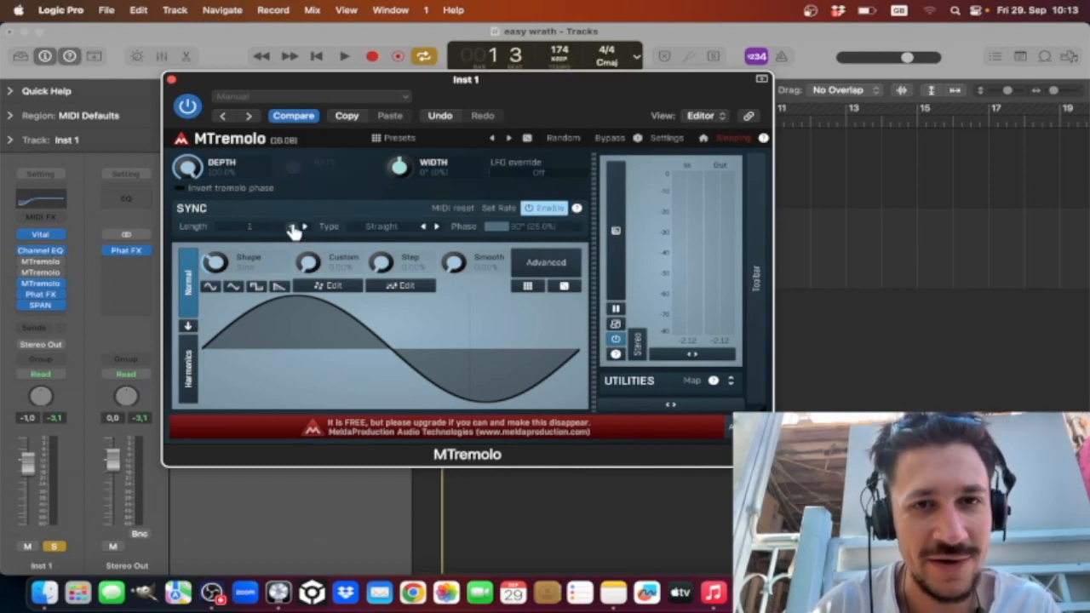
key(space)
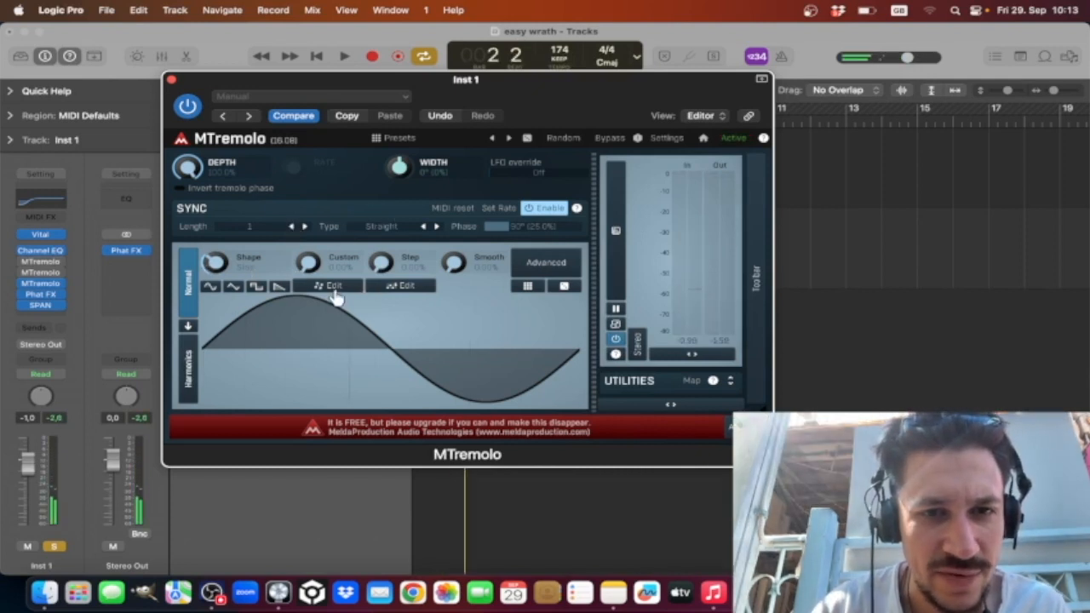
click(334, 286)
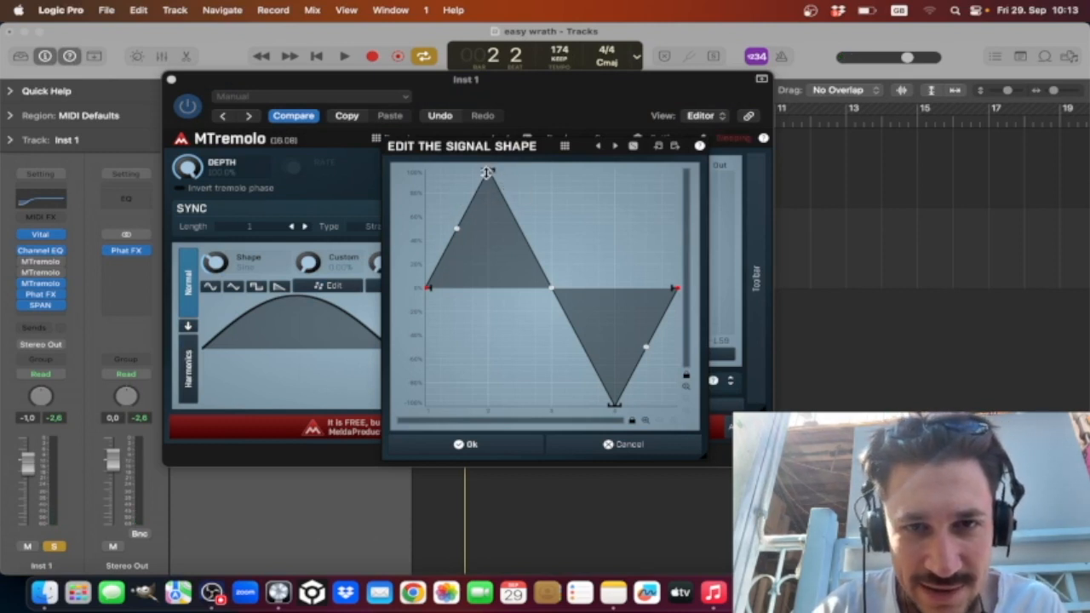
Step: Shift the signal shape's peak slightly later and add a point pulled down to -100% at the start of the cycle
mouse_move(487, 171)
drag(487, 170, 504, 183)
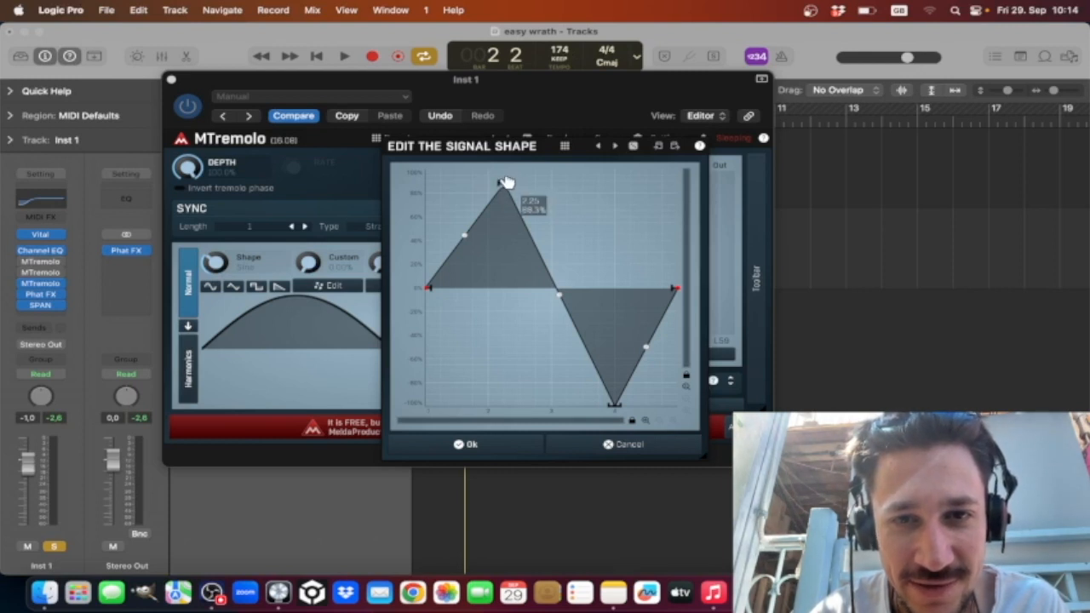
click(460, 195)
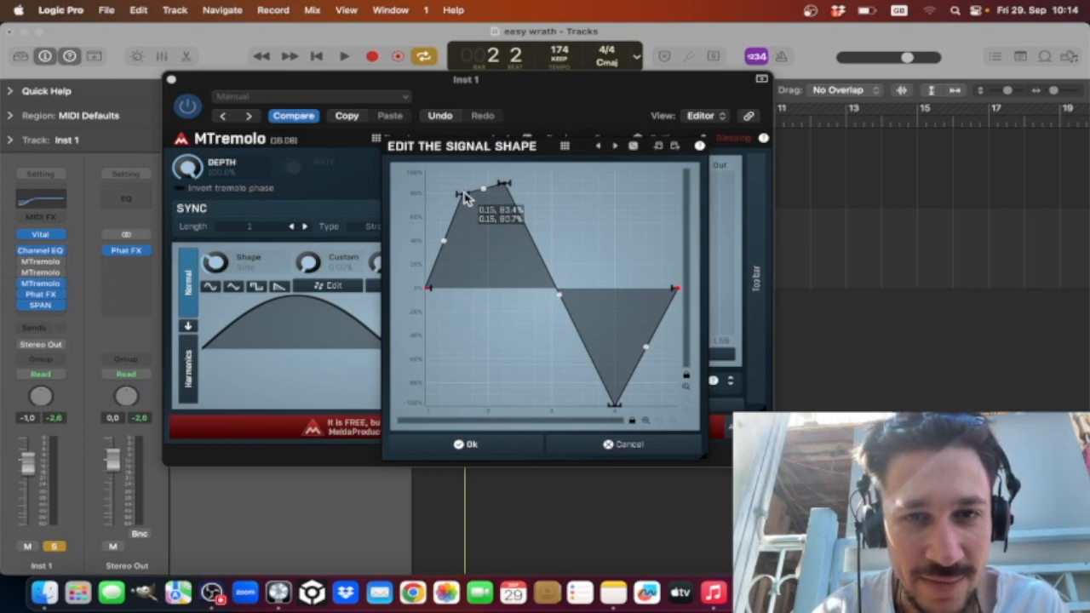
drag(464, 194, 423, 420)
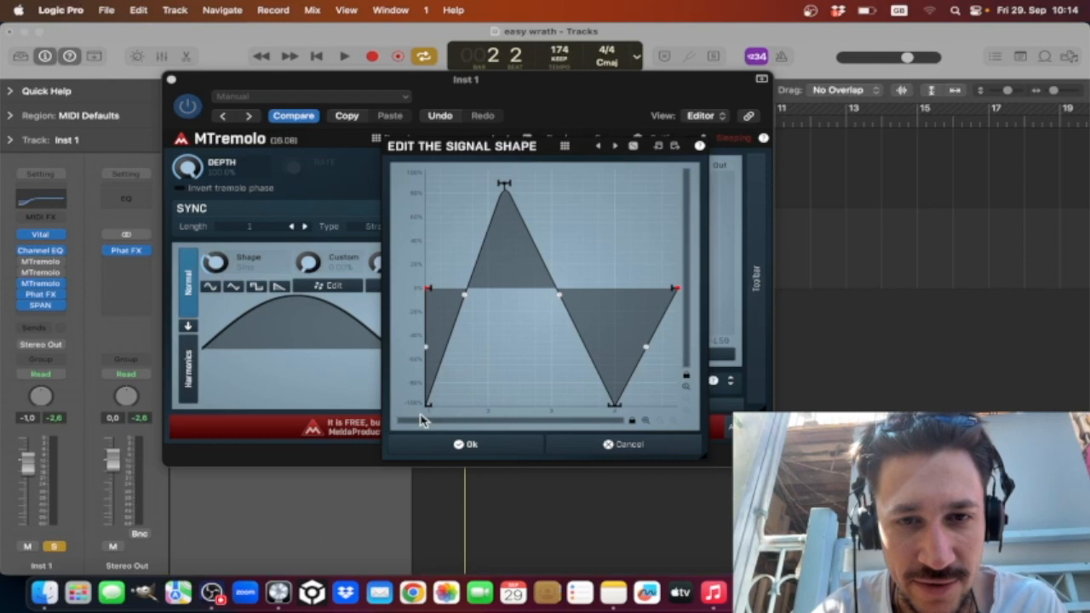
click(426, 290)
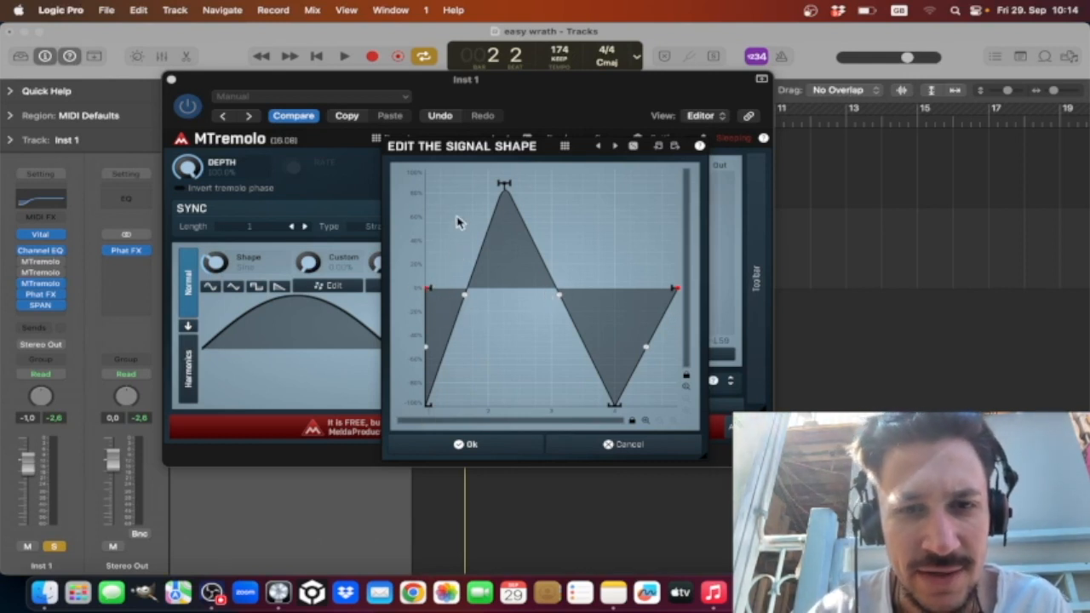
Step: Build a wide high section near 100% with a curved, steep rise out of the starting dip, followed by a drop to -100%
drag(504, 183, 457, 166)
drag(440, 295, 438, 388)
drag(458, 167, 564, 171)
drag(615, 405, 599, 414)
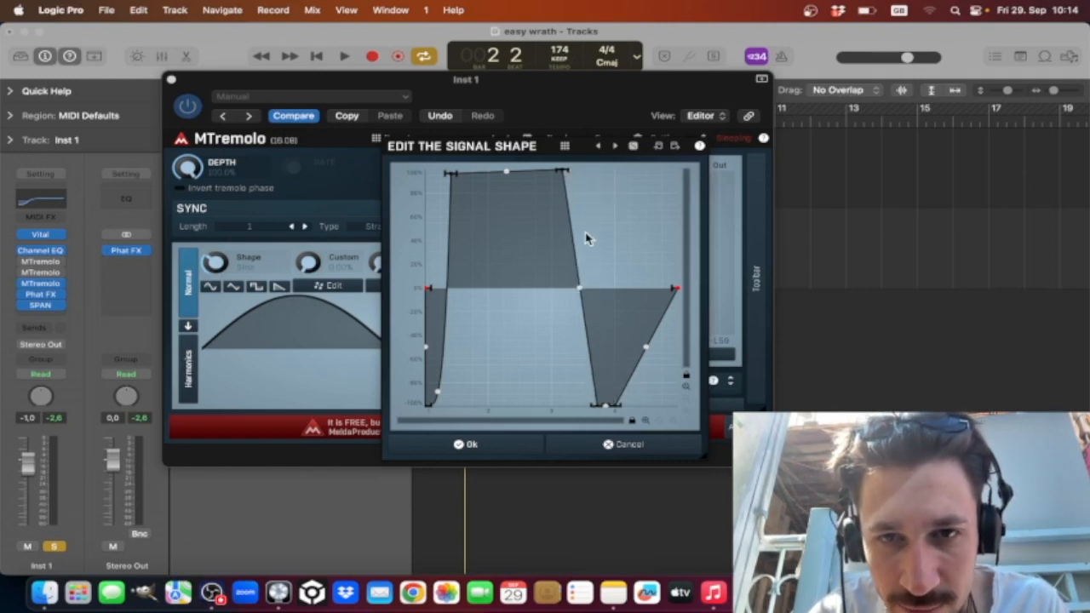
Step: Level the first high section at 100%, extend it almost to the second dip, and adjust its falling edge's curvature
drag(452, 174, 451, 164)
drag(562, 171, 593, 167)
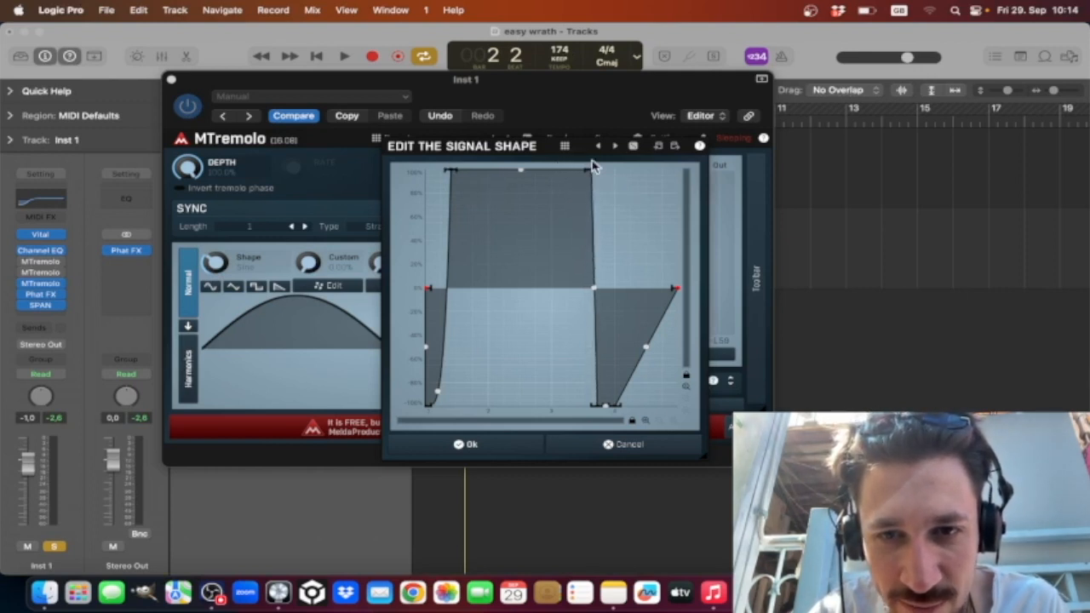
drag(596, 291, 601, 271)
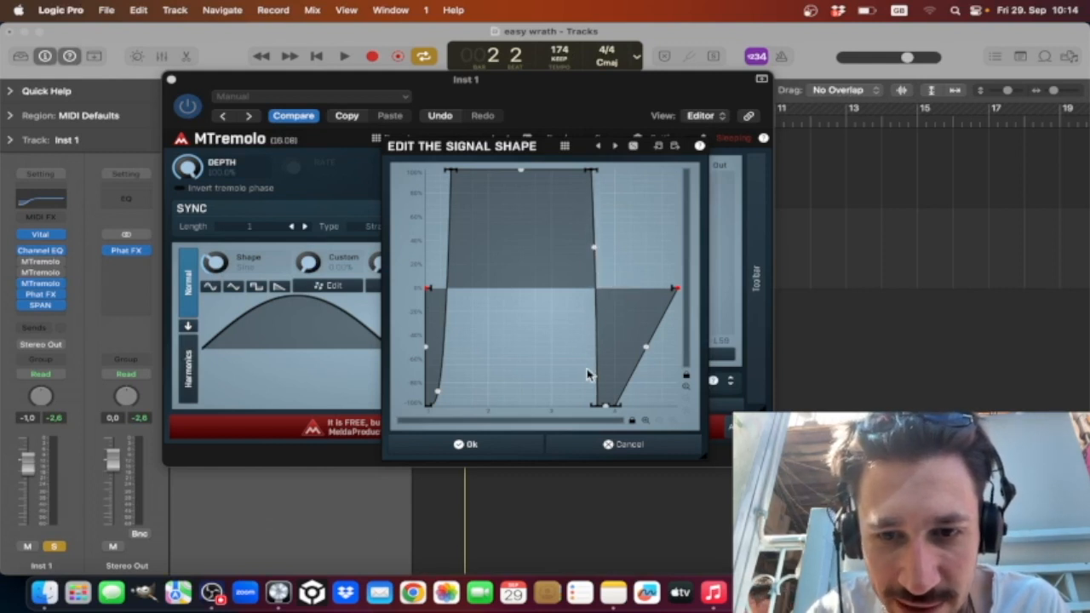
drag(598, 402, 599, 405)
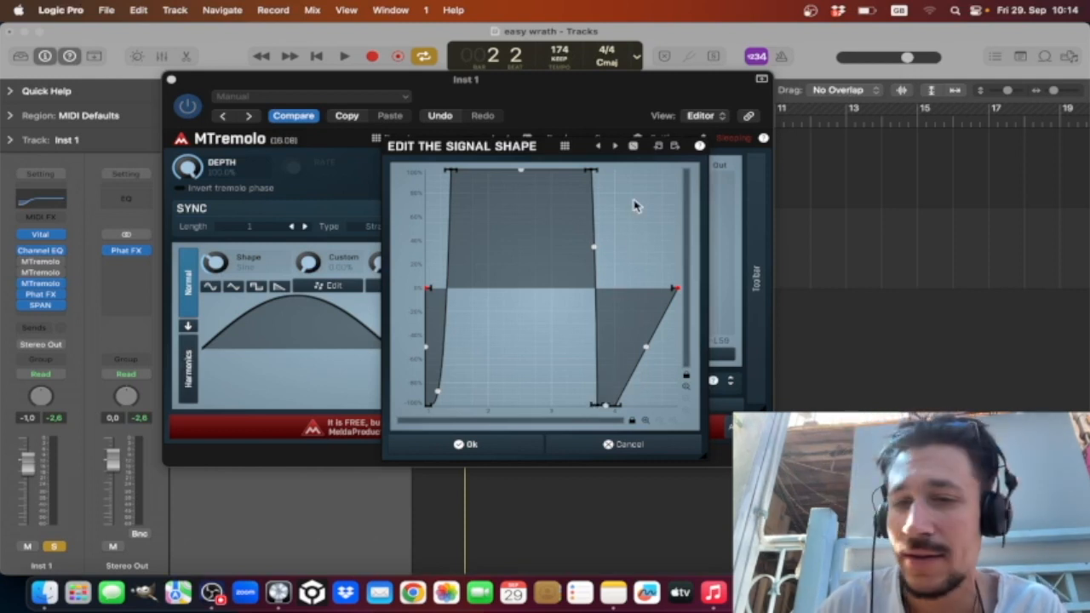
Step: Add a second 100% plateau after the second dip, with a curved rise and an end point at the end of the cycle
drag(629, 375, 621, 171)
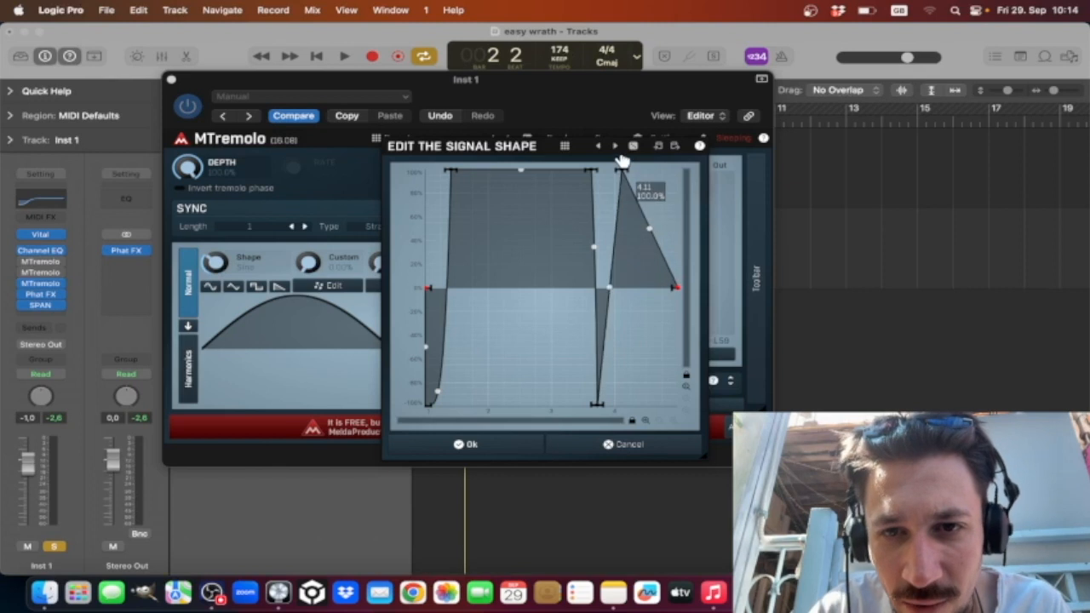
drag(609, 294, 608, 390)
drag(653, 176, 675, 153)
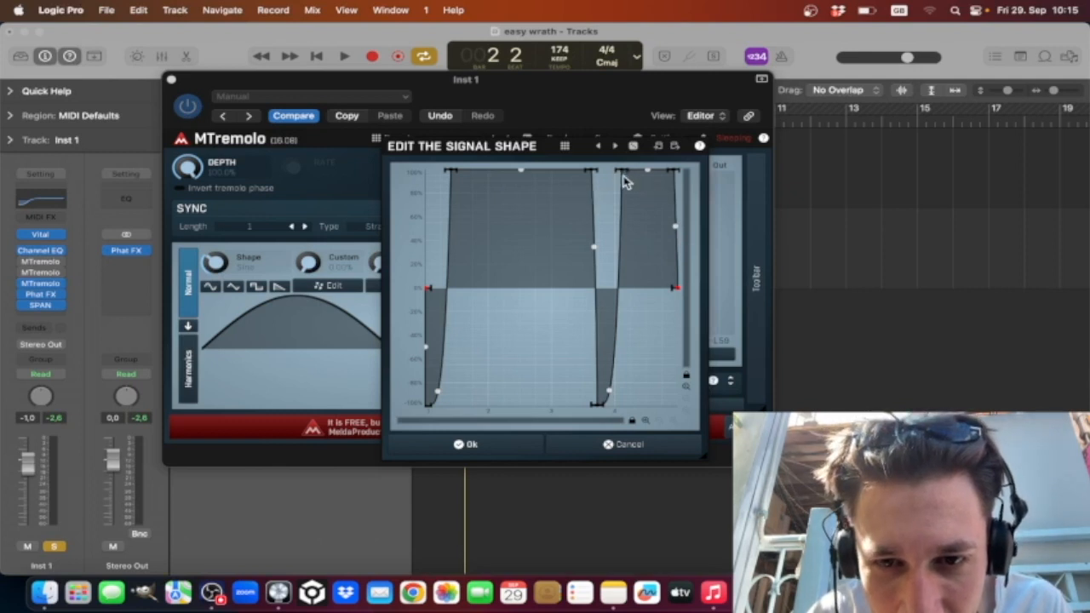
Step: Move the second dip and its surrounding plateau edges slightly earlier, and accept the signal shape
drag(594, 167, 581, 165)
drag(593, 402, 583, 415)
drag(628, 171, 608, 165)
drag(582, 245, 582, 247)
key(Return)
Step: Set the Custom shape amount to 100% and play the bass through the new tremolo curve
click(344, 56)
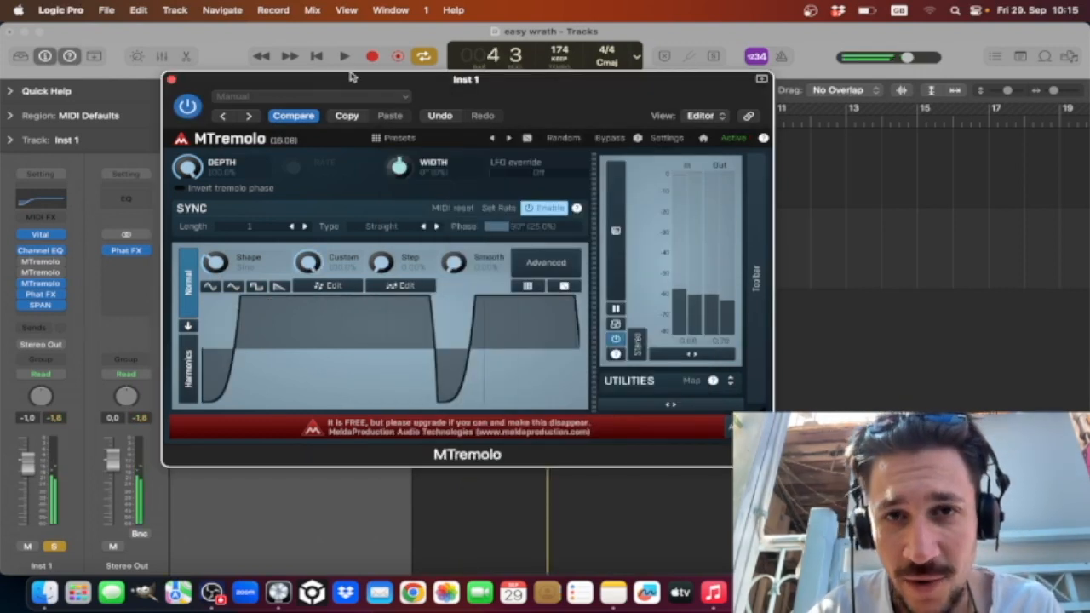
drag(308, 263, 307, 453)
drag(309, 265, 310, 196)
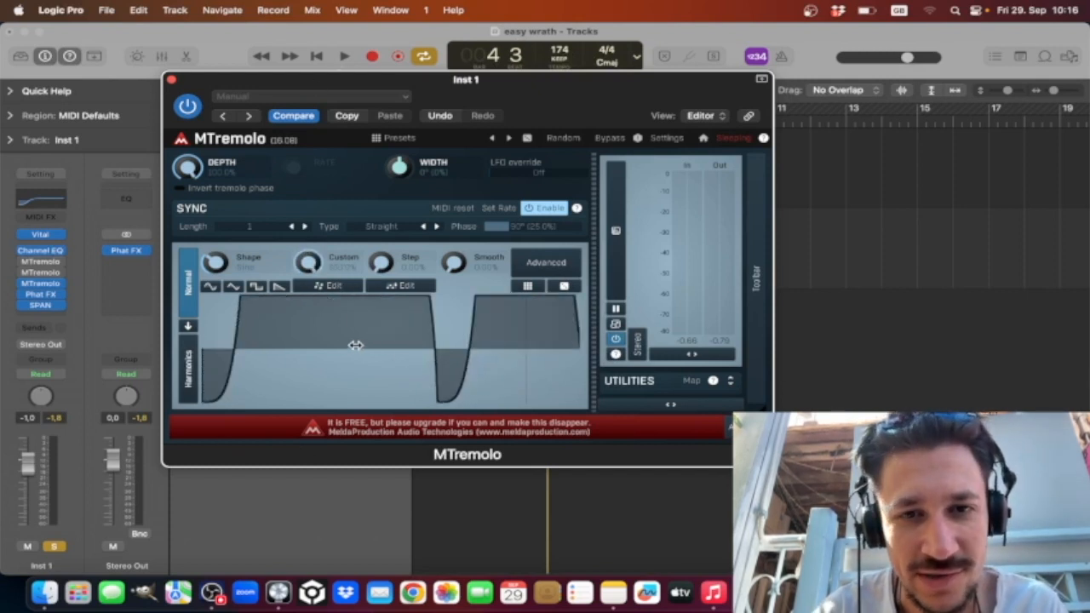
key(space)
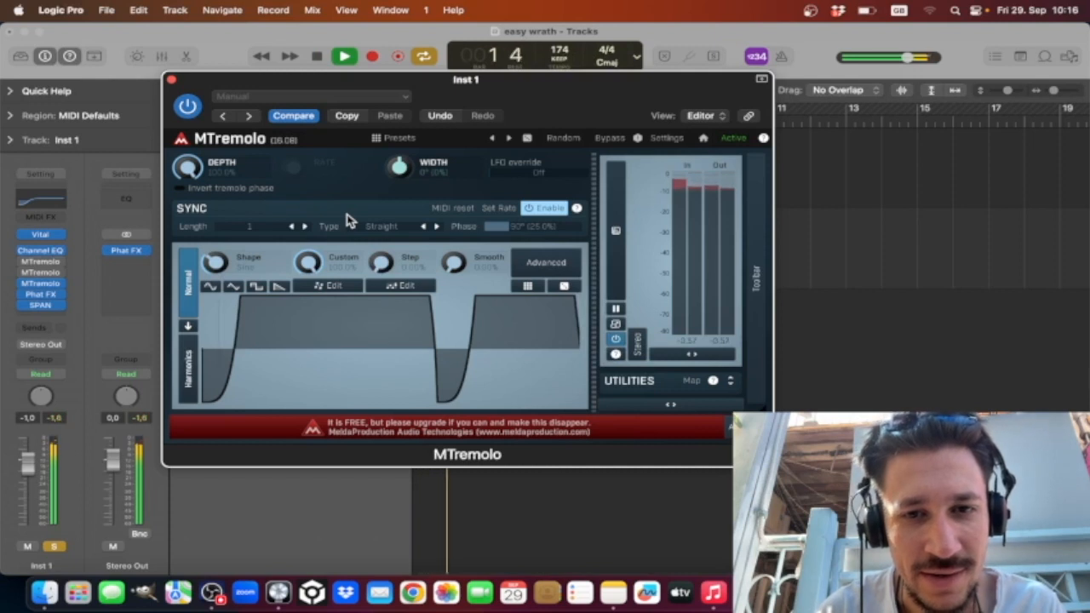
key(space)
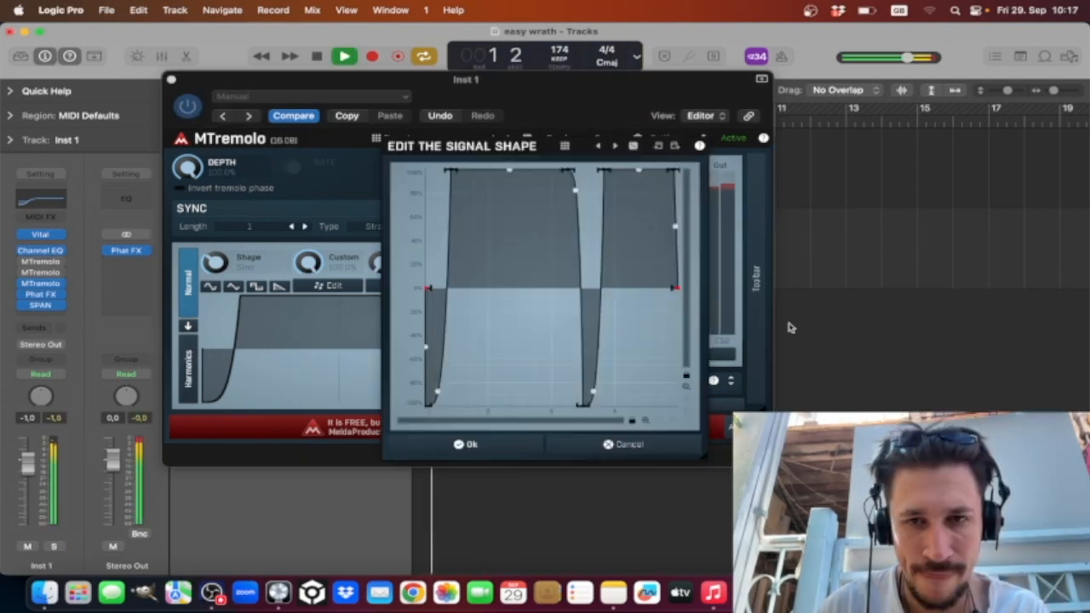
Step: Accept the refined signal shape after playback and leave the tremolo's sync phase at 0°
mouse_move(606, 169)
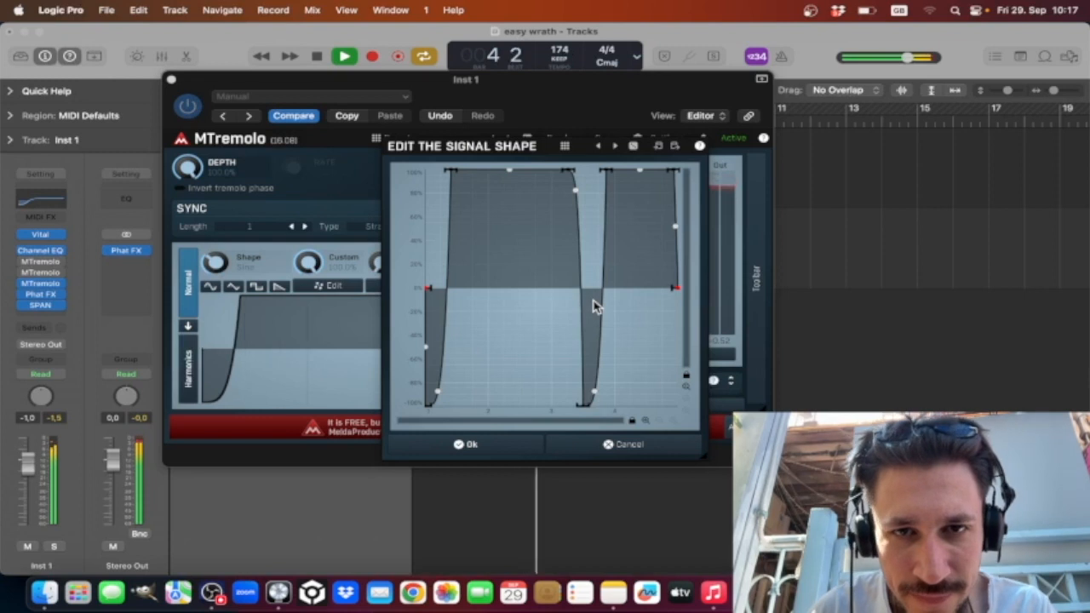
key(space)
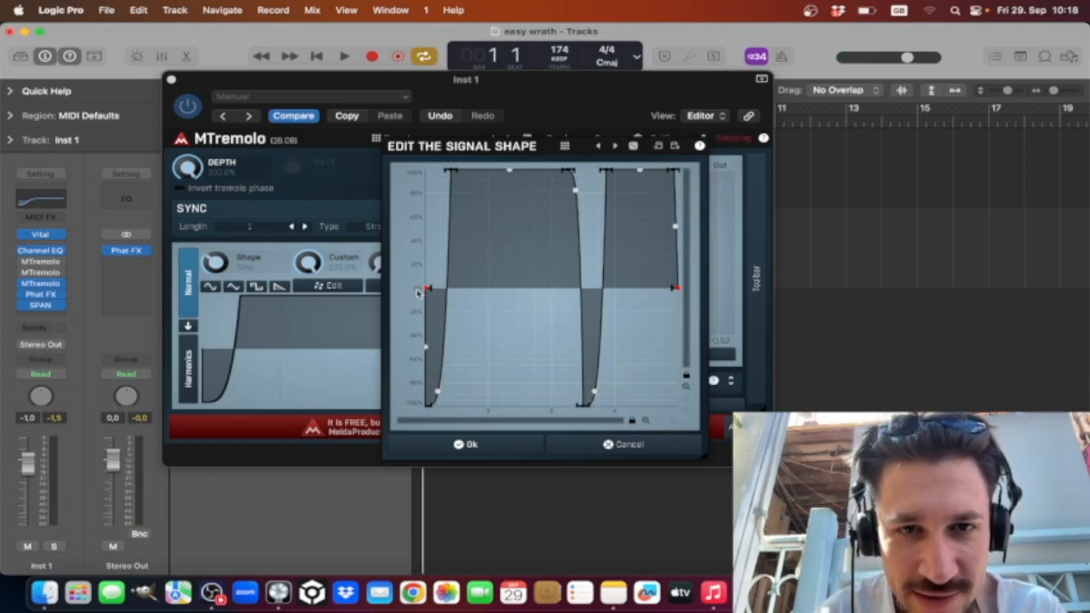
click(469, 444)
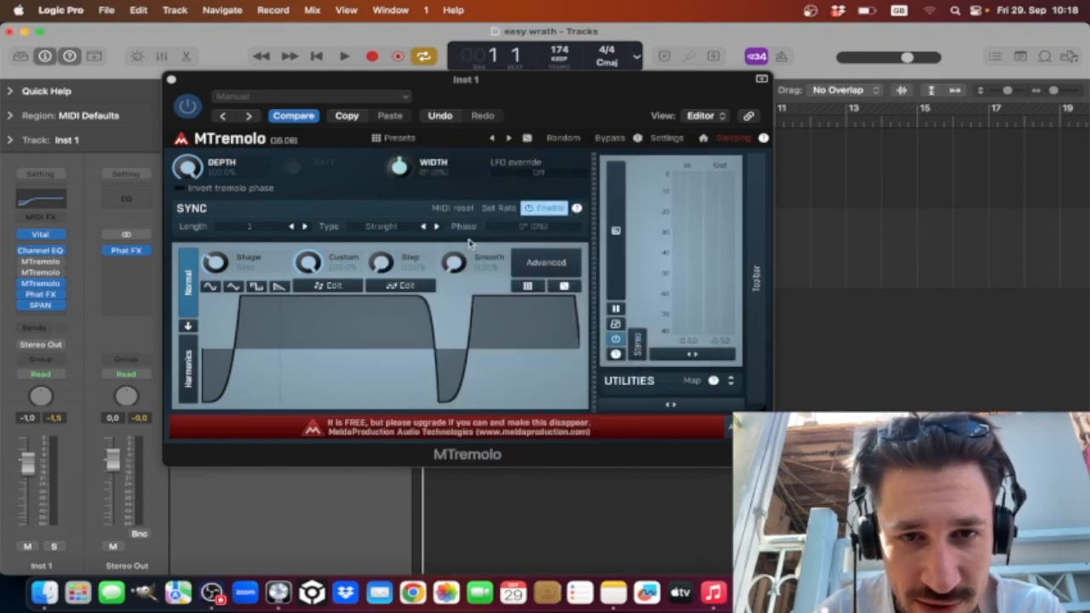
drag(507, 232, 507, 223)
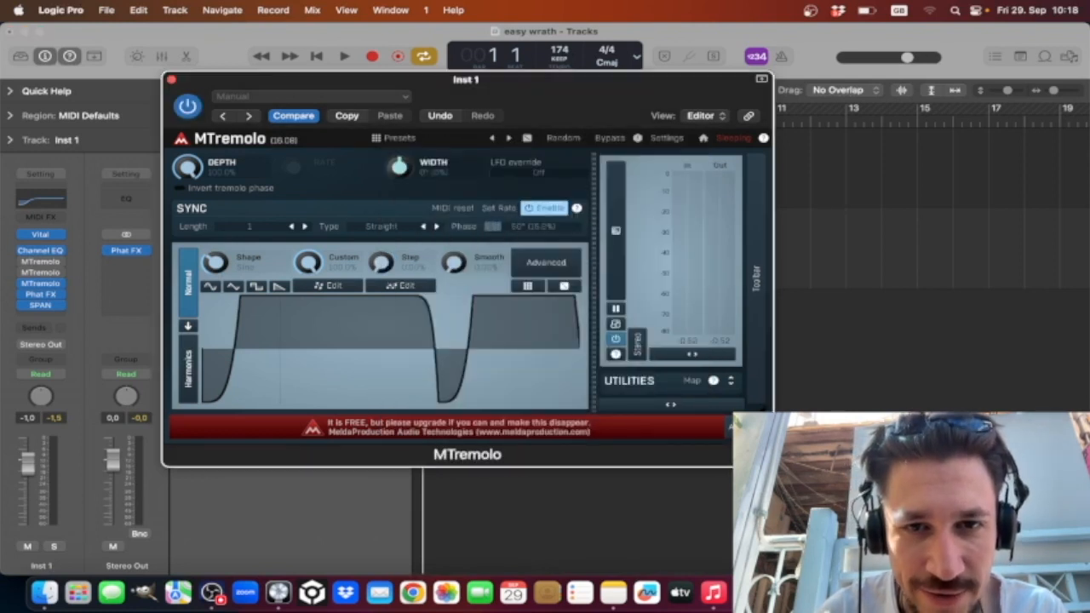
drag(507, 226, 507, 247)
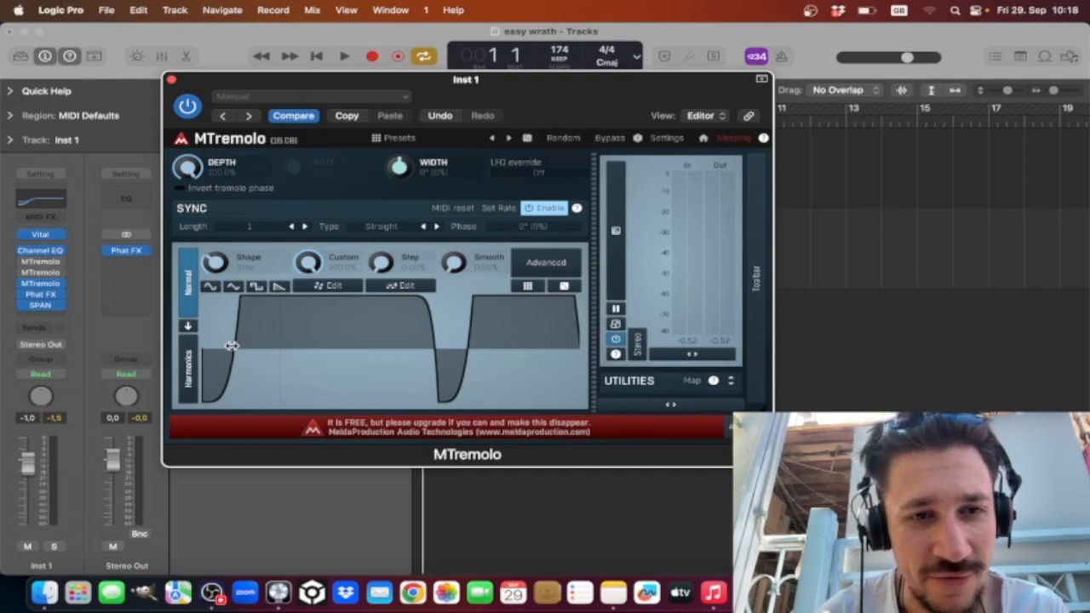